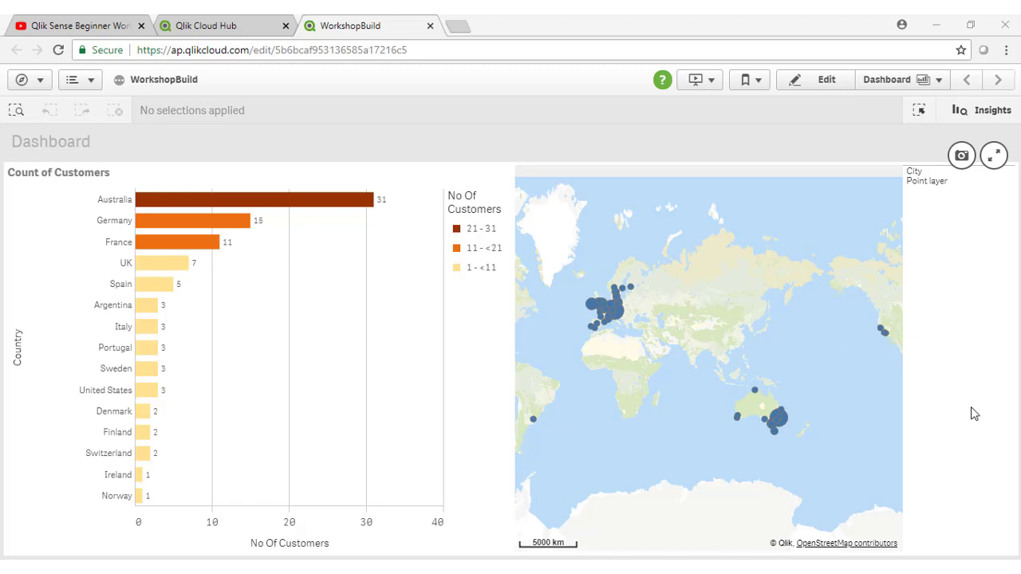
# Step: In the Data manager, browse uploaded cloud files and preview FurtherData.xlsx for adding data
pyautogui.click(41, 83)
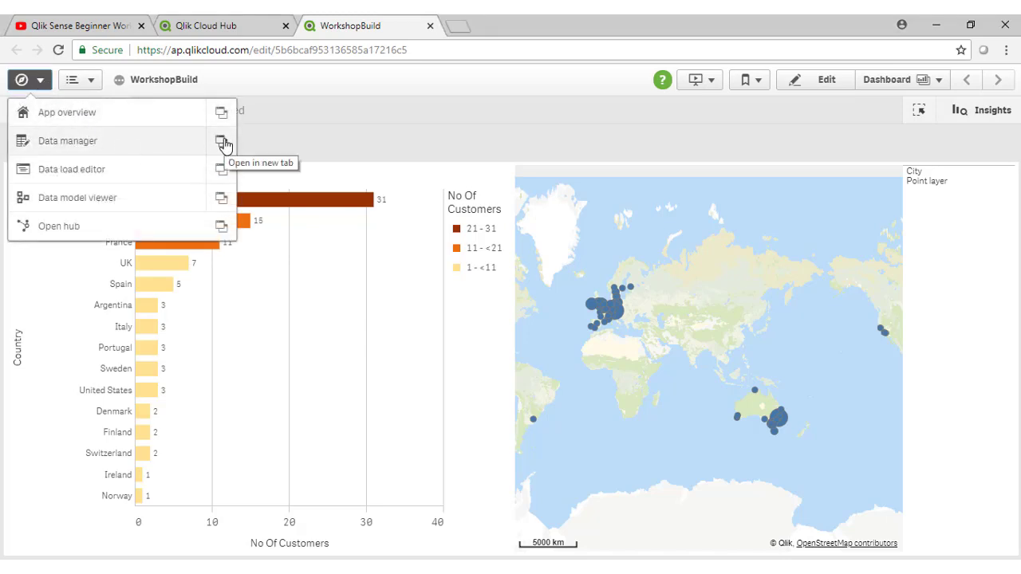
pyautogui.click(222, 142)
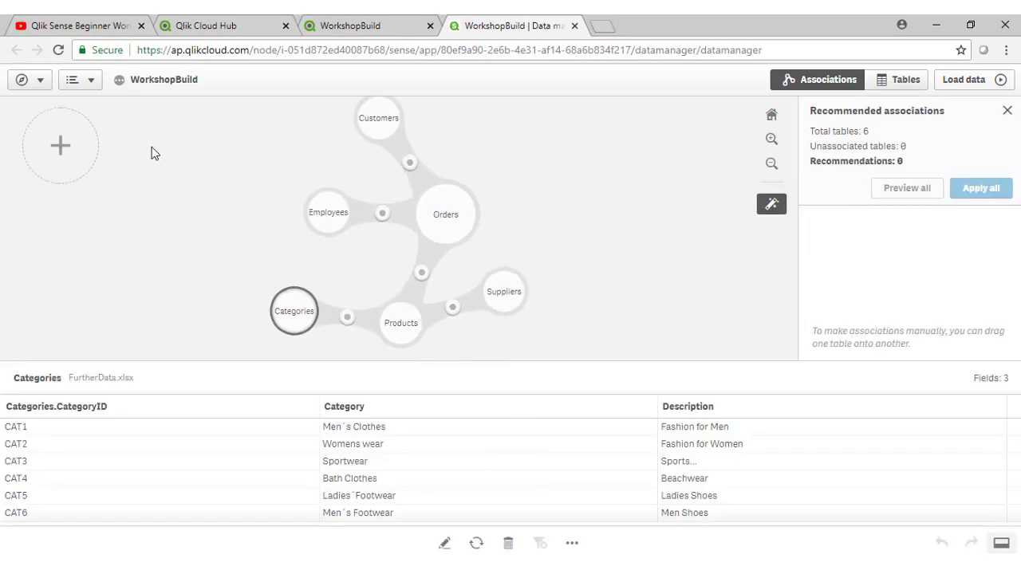
pyautogui.click(62, 144)
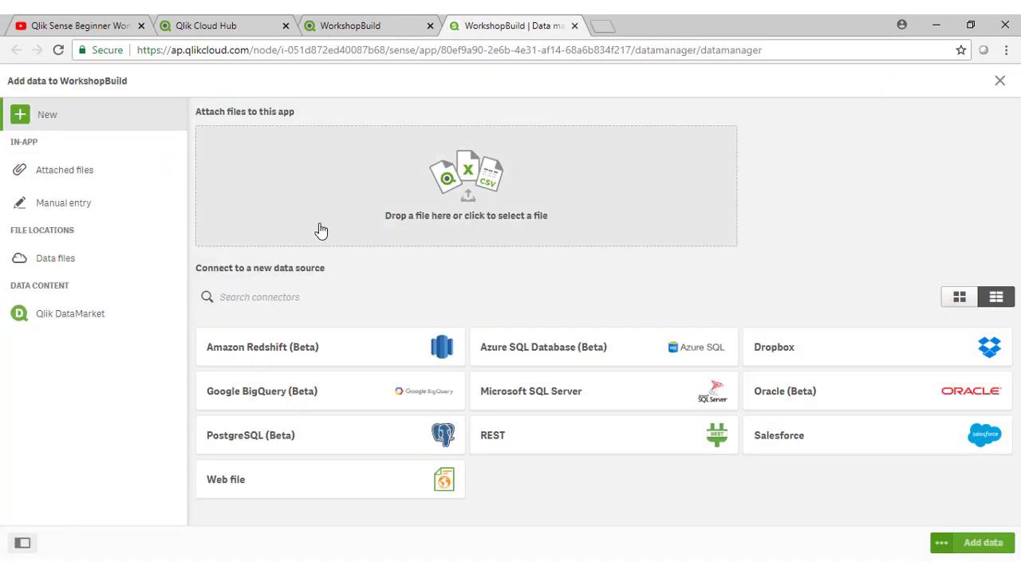
pyautogui.click(53, 263)
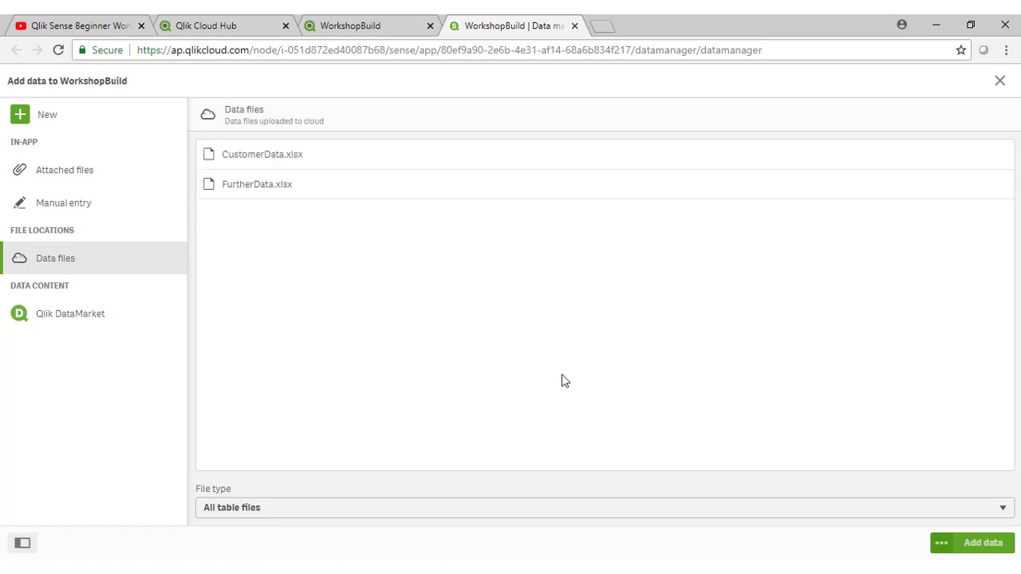
pyautogui.click(260, 192)
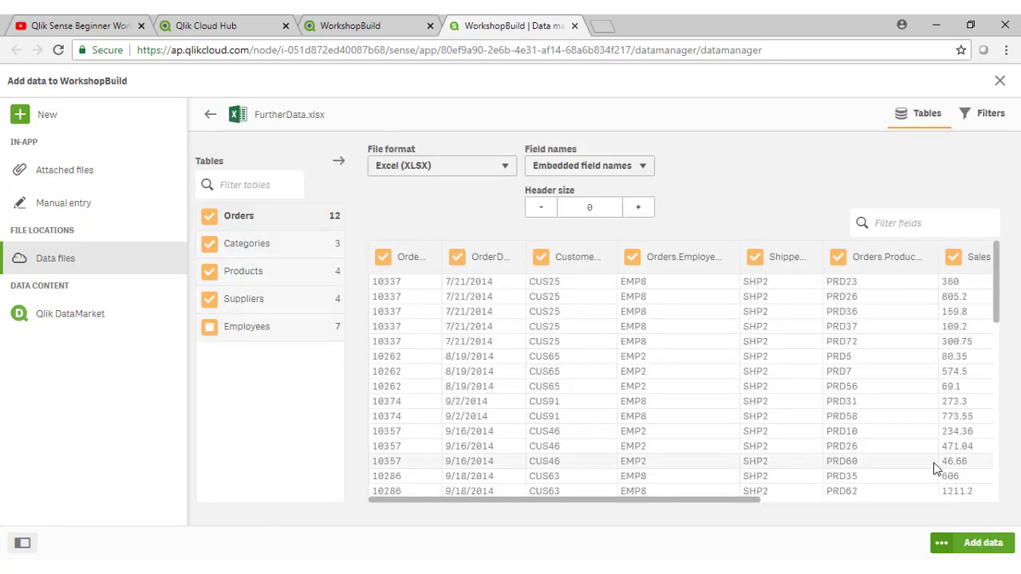
pyautogui.click(943, 545)
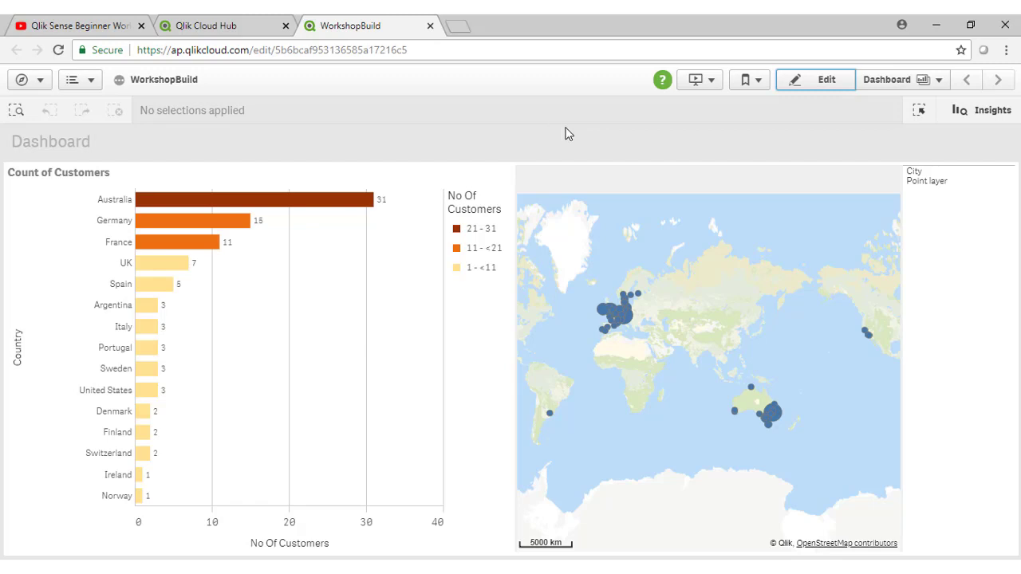
# Step: Generate insights and review the eight charts, including Address by sum(Sales) and a City map
pyautogui.click(986, 112)
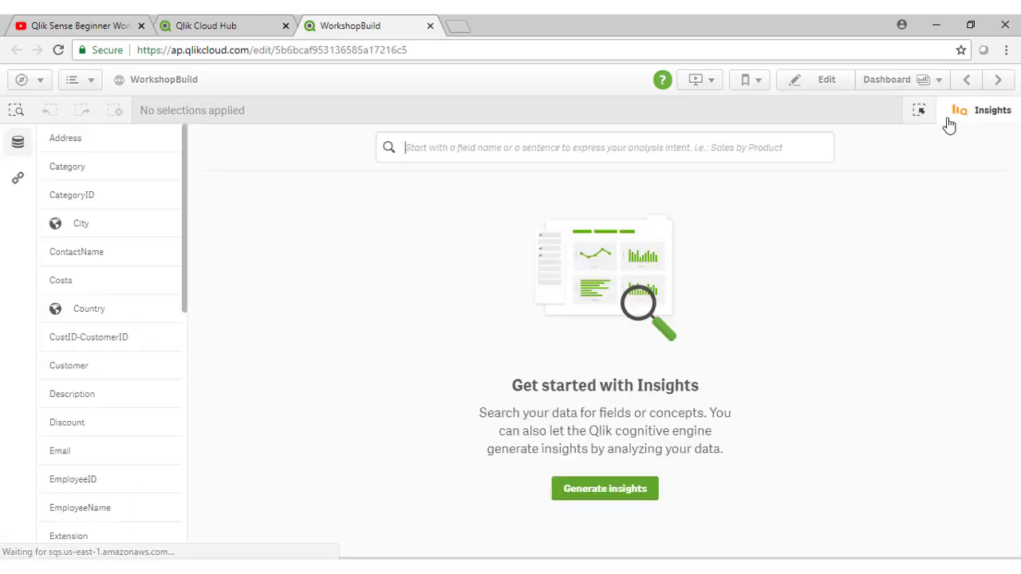
pyautogui.click(608, 491)
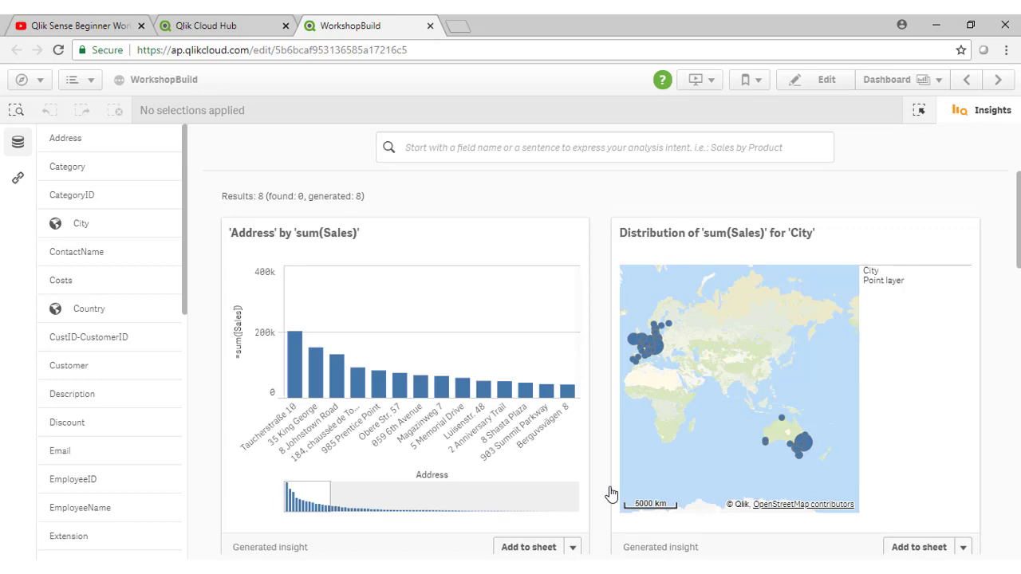
pyautogui.scroll(-1, 610, 490)
pyautogui.scroll(1, 615, 483)
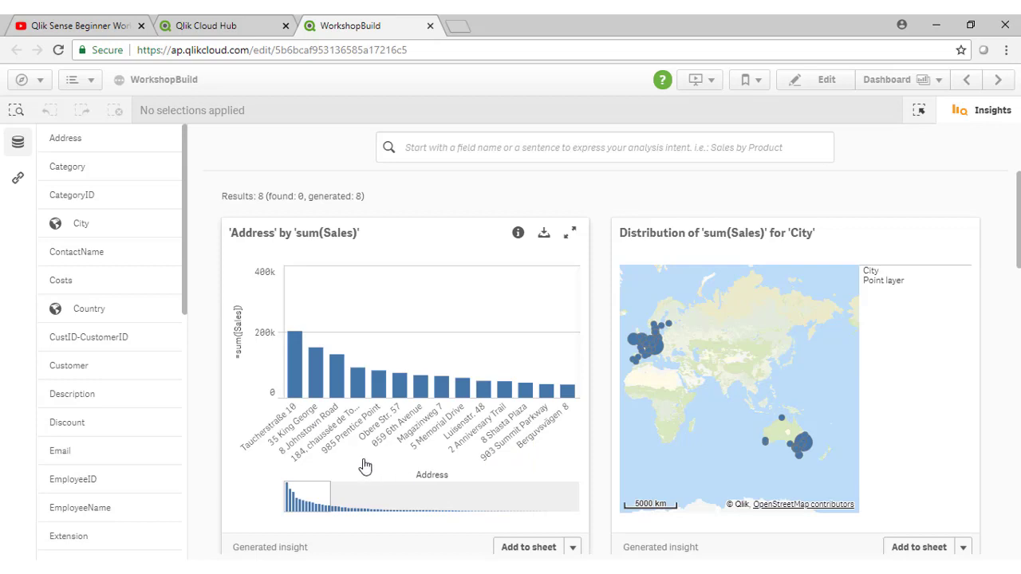
pyautogui.scroll(-1, 365, 466)
pyautogui.scroll(1, 365, 466)
pyautogui.scroll(-5, 365, 466)
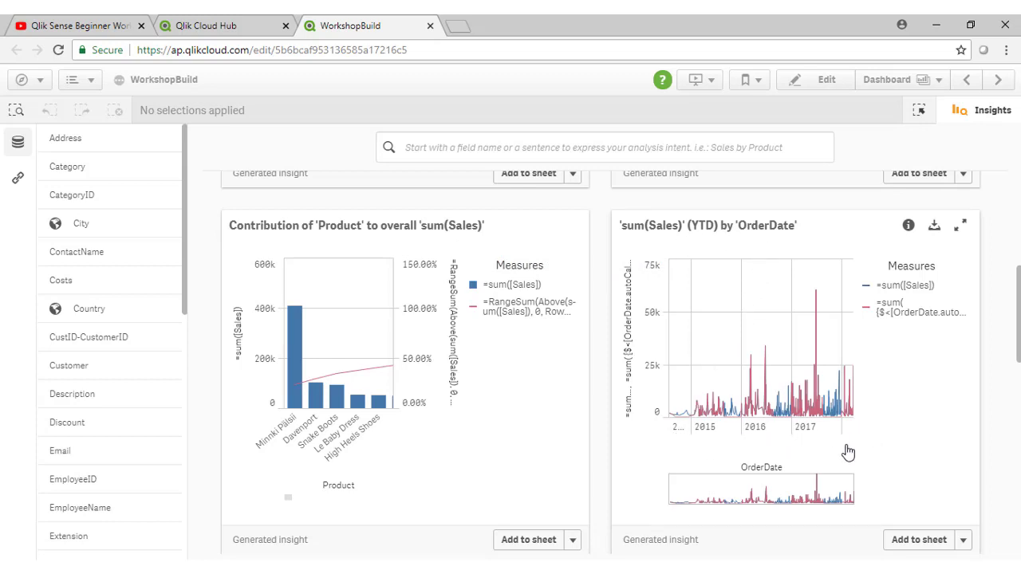
pyautogui.scroll(5, 848, 453)
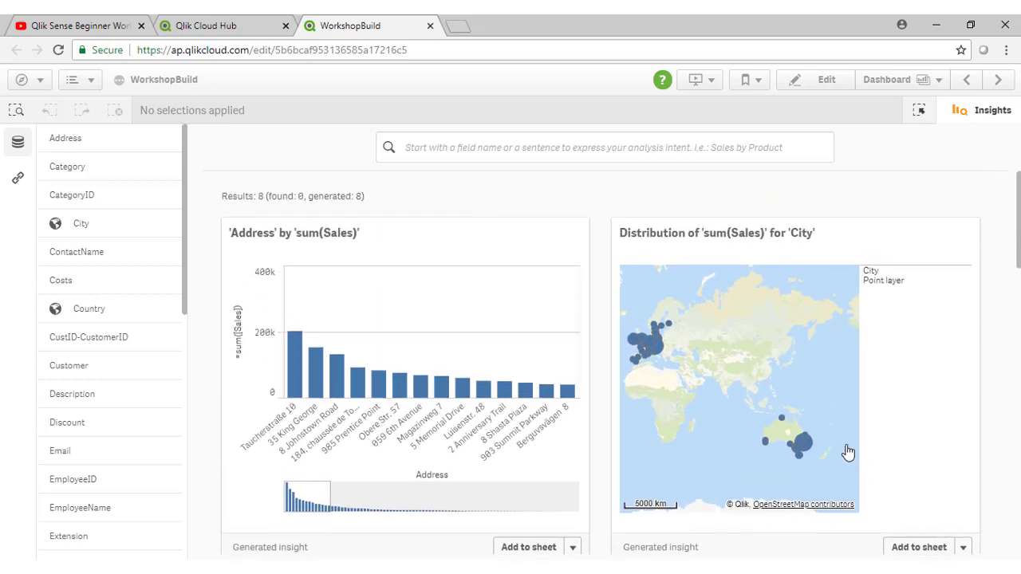
# Step: Search Insights for 'sales by customer' and browse the four returned charts
pyautogui.click(444, 150)
pyautogui.write('sales by customer')
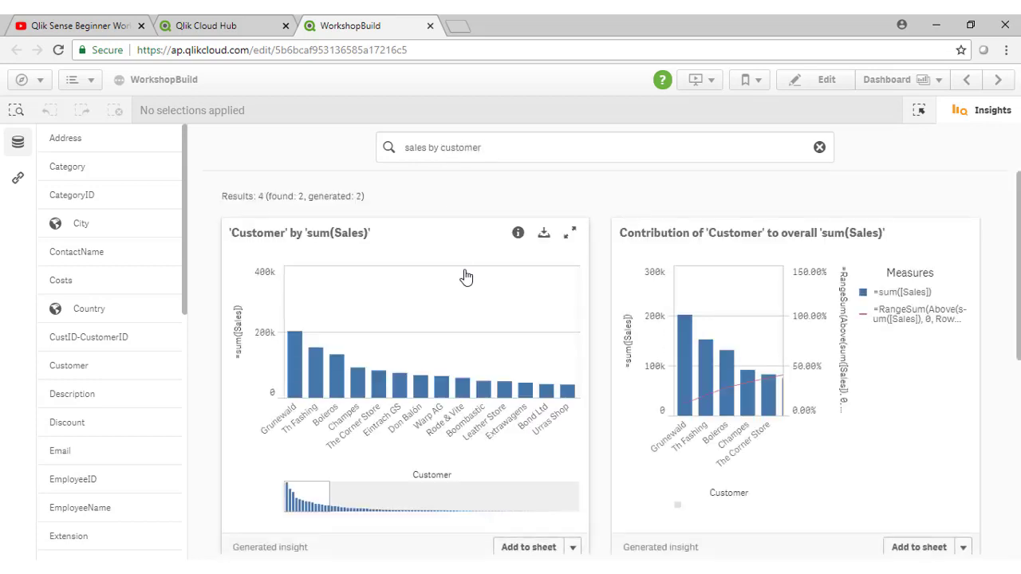
pyautogui.scroll(-1, 489, 343)
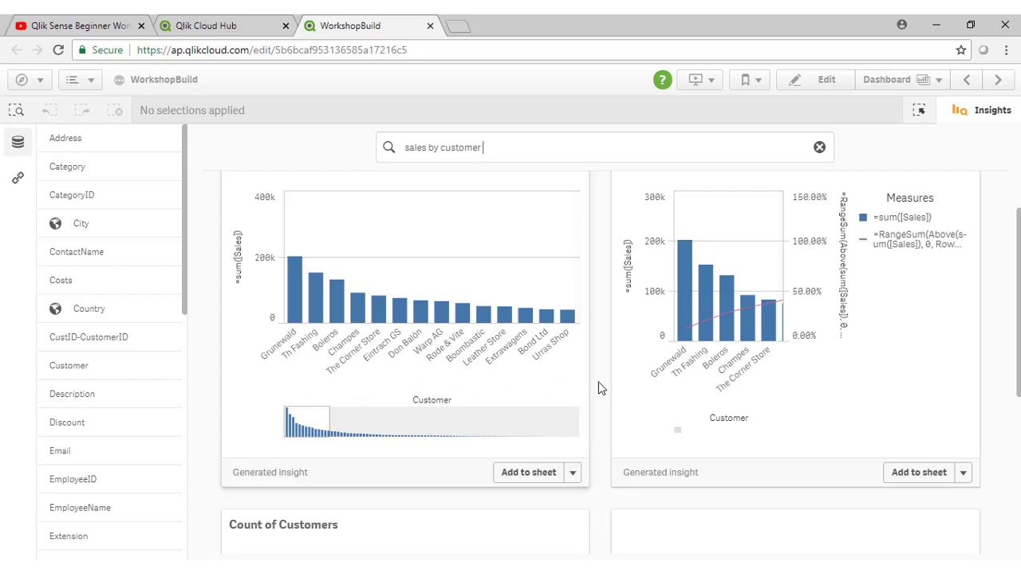
pyautogui.scroll(1, 679, 386)
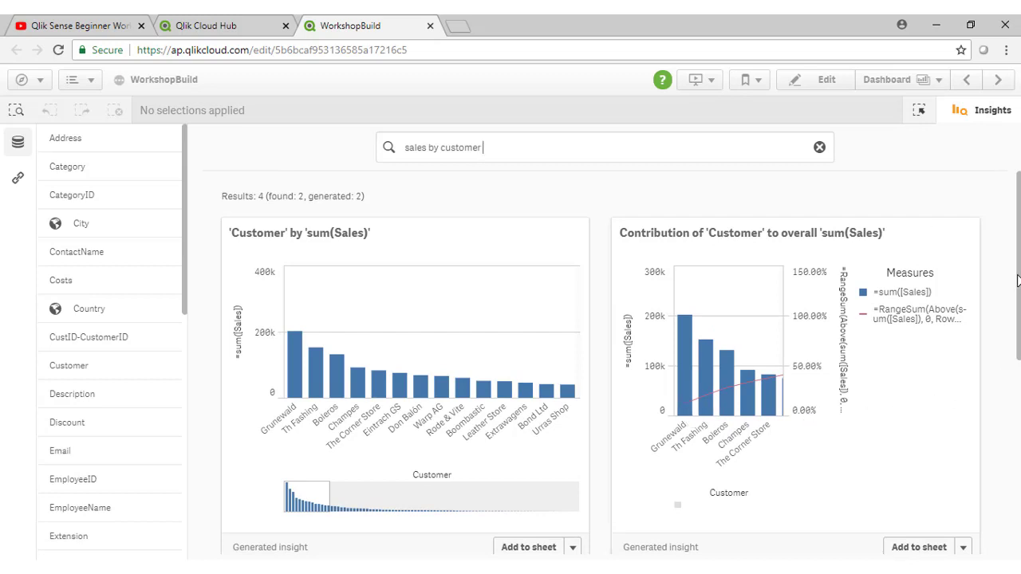
pyautogui.scroll(-1, 1017, 278)
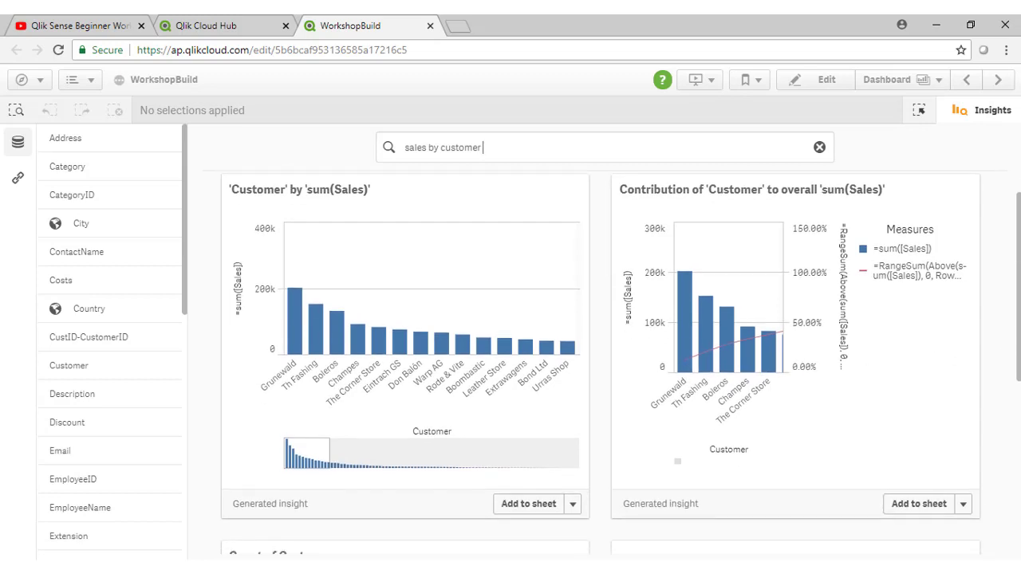
pyautogui.scroll(-1, 621, 363)
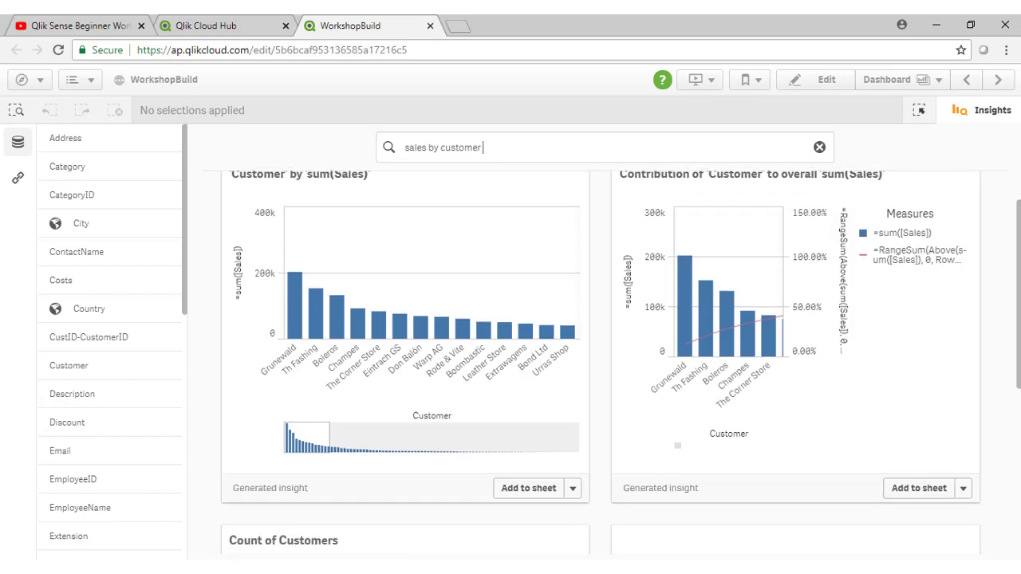
pyautogui.scroll(-5, 621, 363)
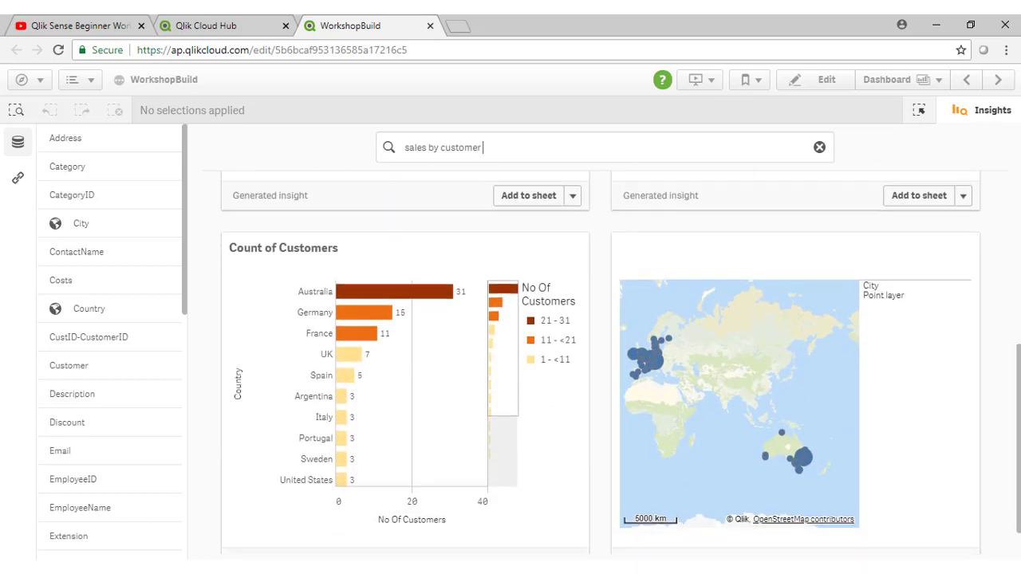
pyautogui.scroll(1, 1013, 429)
pyautogui.moveTo(1013, 429); pyautogui.dragTo(978, 302)
pyautogui.scroll(-1, 978, 301)
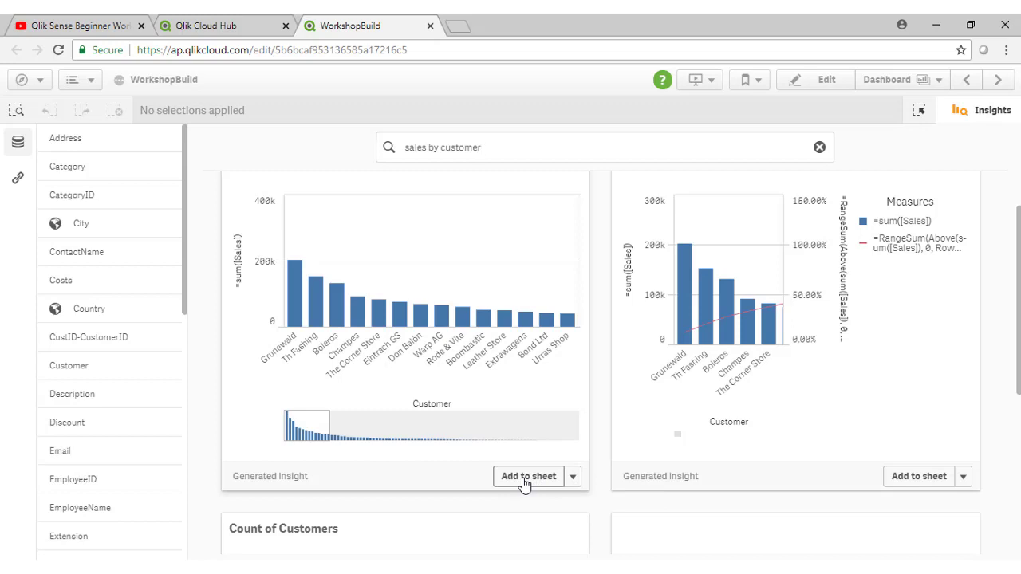
# Step: Check the Customer chart's Add to sheet options, then dismiss them without adding it
pyautogui.click(573, 477)
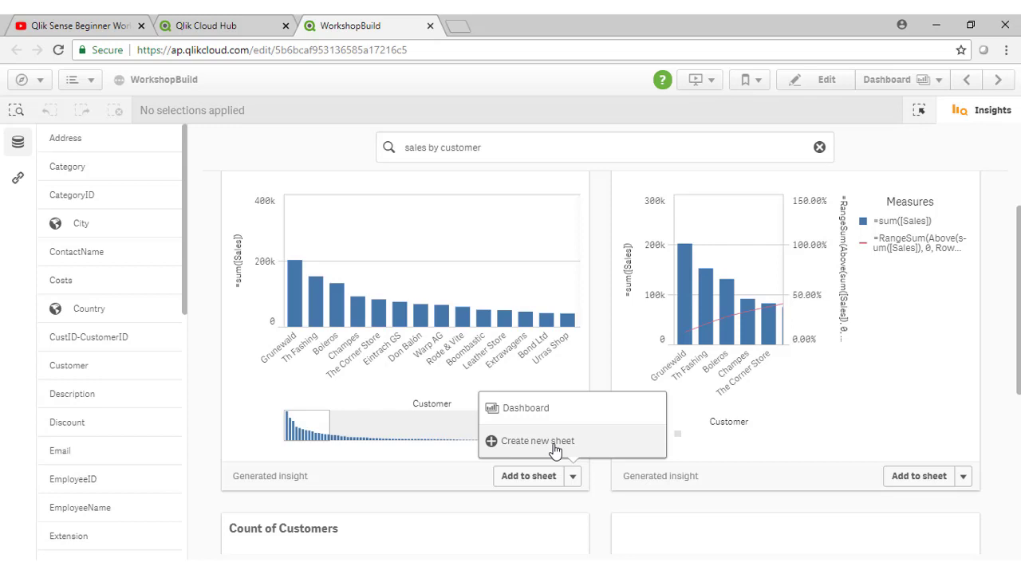
pyautogui.click(599, 329)
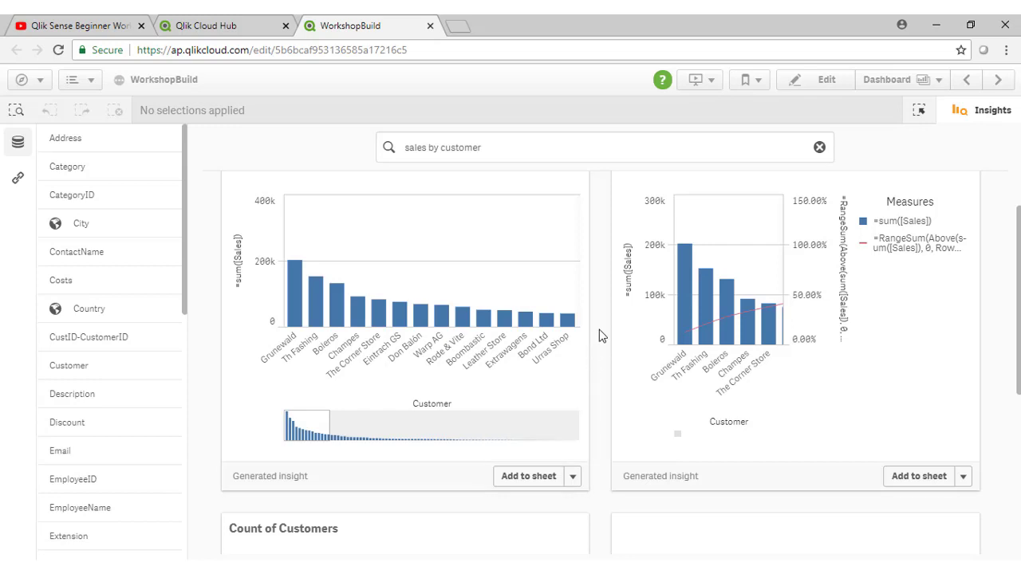
pyautogui.scroll(2, 599, 329)
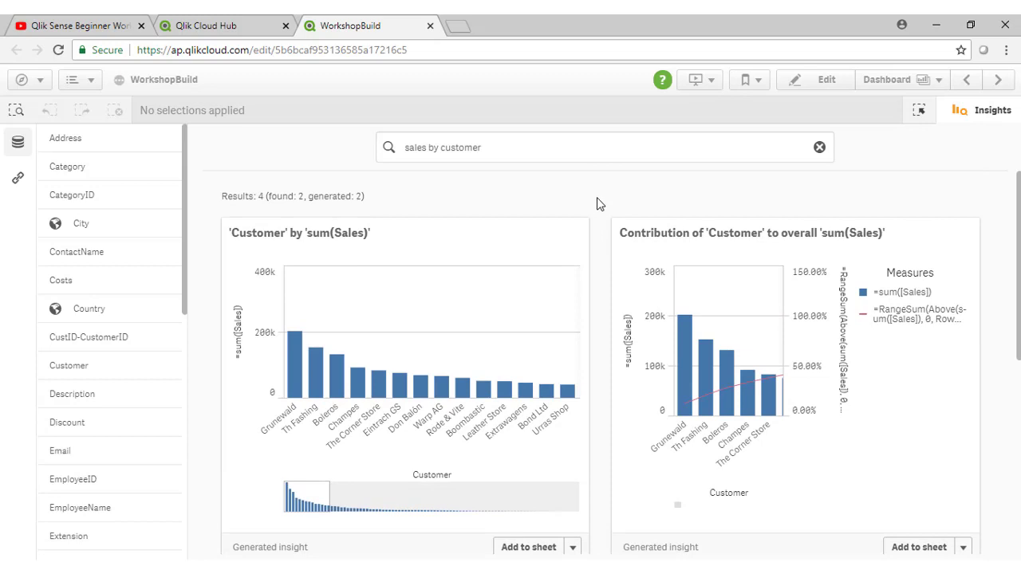
# Step: Edit the Dashboard sheet, shortening the map and Count of Customers charts from the top
pyautogui.click(981, 115)
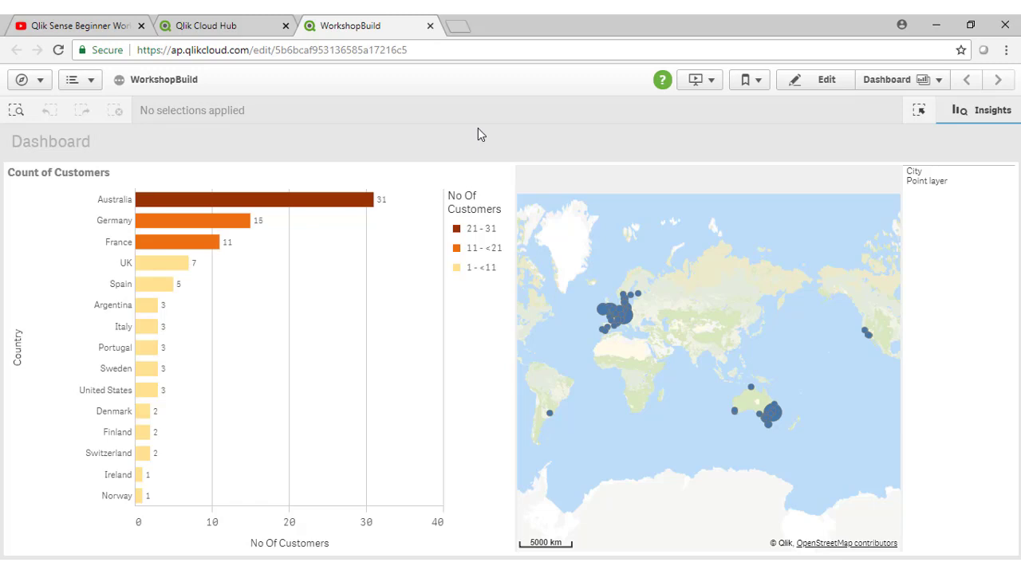
pyautogui.click(830, 85)
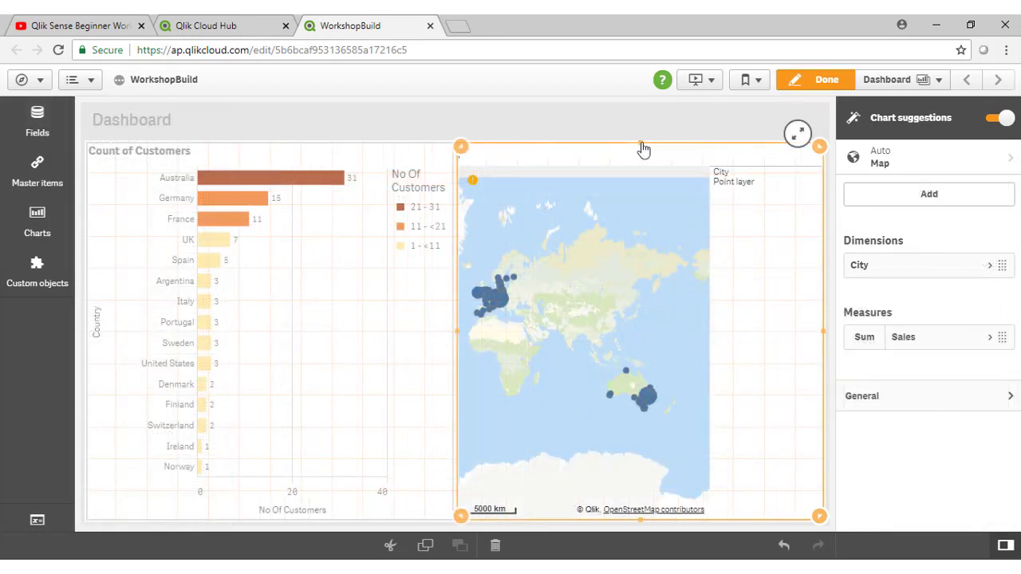
pyautogui.moveTo(642, 146); pyautogui.dragTo(648, 197)
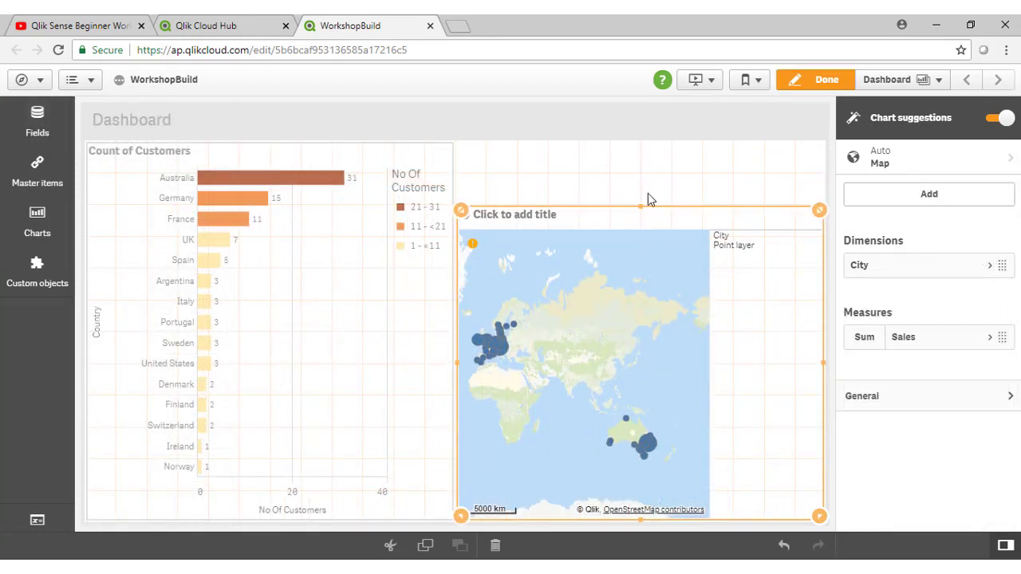
pyautogui.click(280, 256)
pyautogui.moveTo(272, 144); pyautogui.dragTo(278, 199)
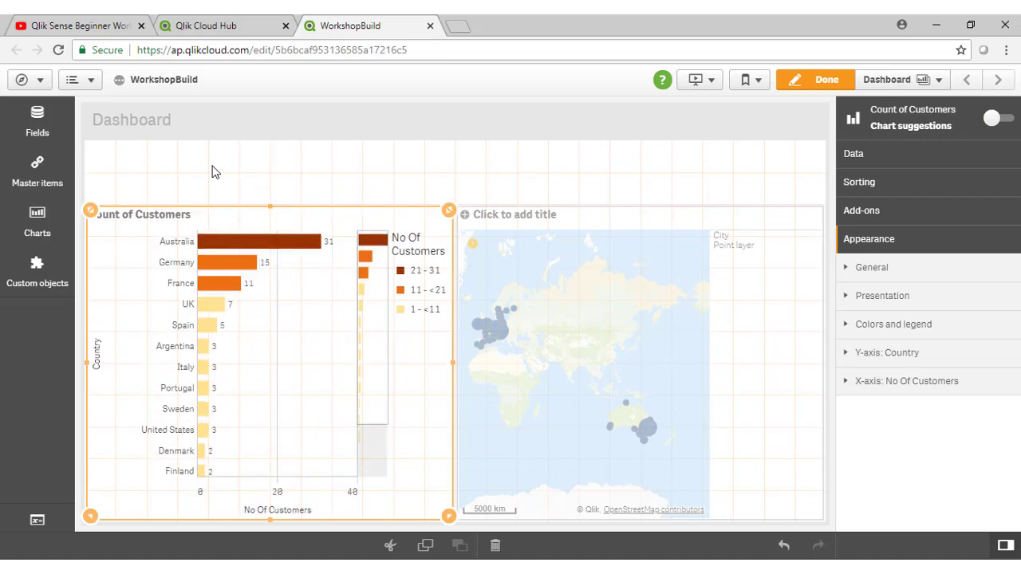
# Step: Drag the Orders table's Sales field onto the empty top as a Sum(Sales) KPI
pyautogui.click(37, 128)
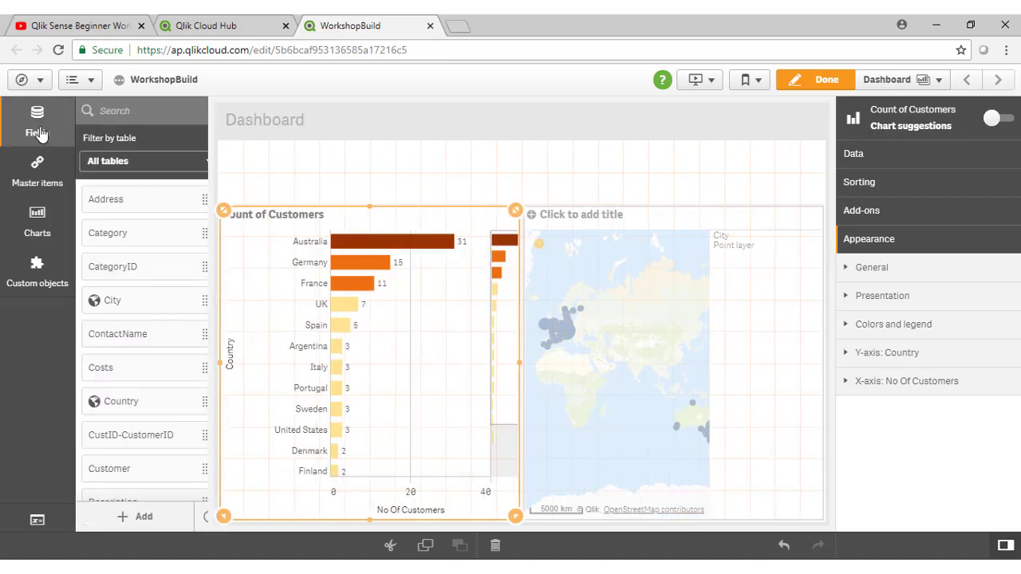
pyautogui.click(133, 166)
pyautogui.click(131, 229)
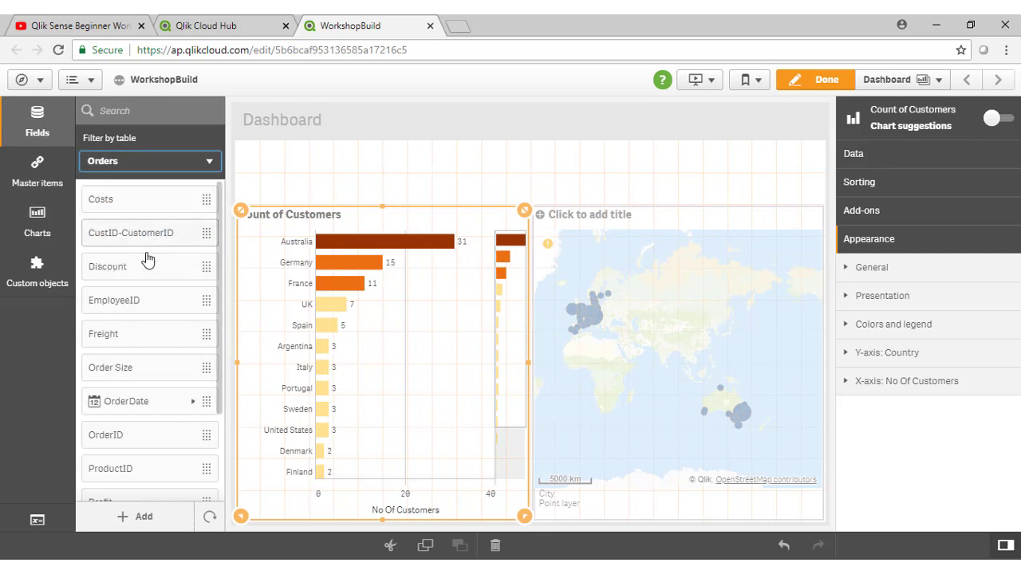
pyautogui.scroll(-3, 137, 383)
pyautogui.moveTo(111, 445); pyautogui.dragTo(335, 181)
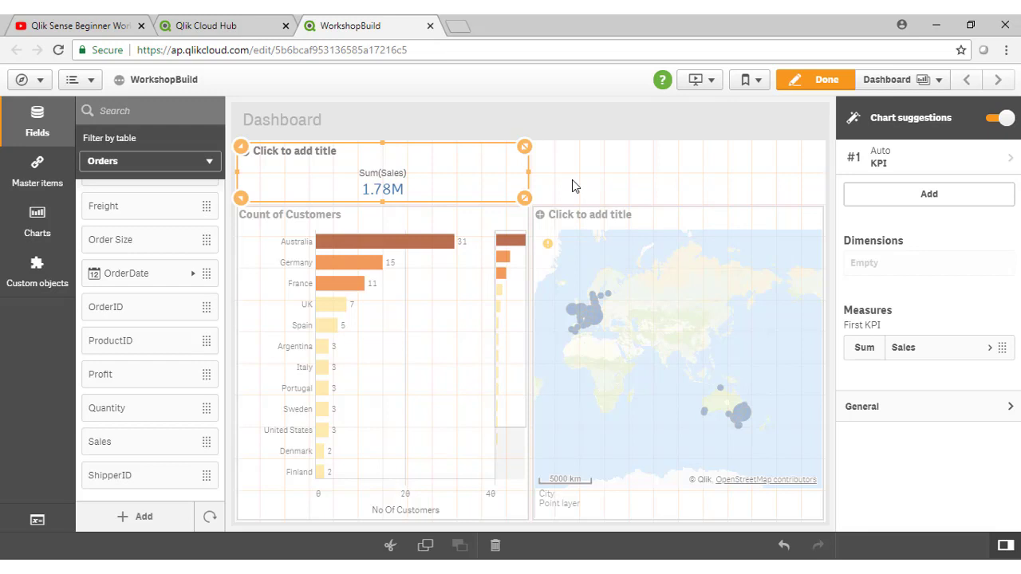
# Step: Remove the Sum(Sales) KPI from the Dashboard and expand the empty master dimensions list
pyautogui.click(487, 180)
pyautogui.moveTo(478, 181)
pyautogui.mouseDown()
pyautogui.moveTo(34, 178)
pyautogui.moveTo(490, 179)
pyautogui.mouseUp()
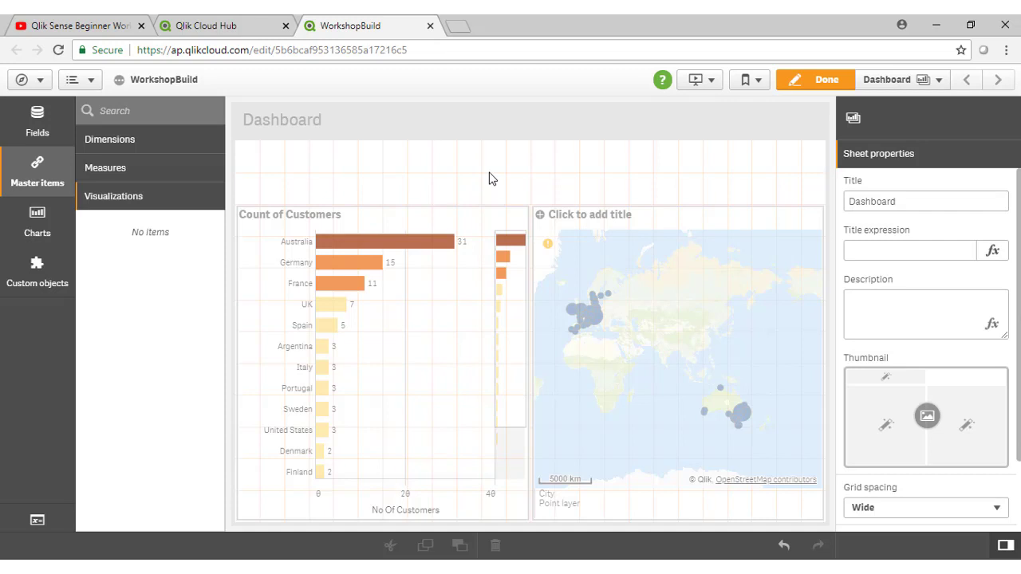
pyautogui.click(139, 144)
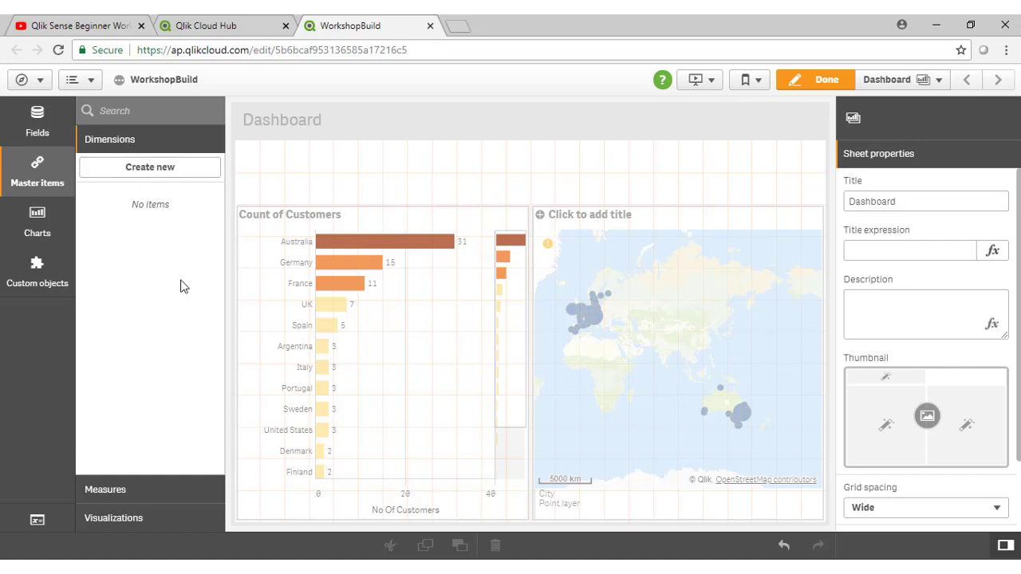
# Step: Create Category, City and Country as master dimensions, one after another
pyautogui.click(146, 169)
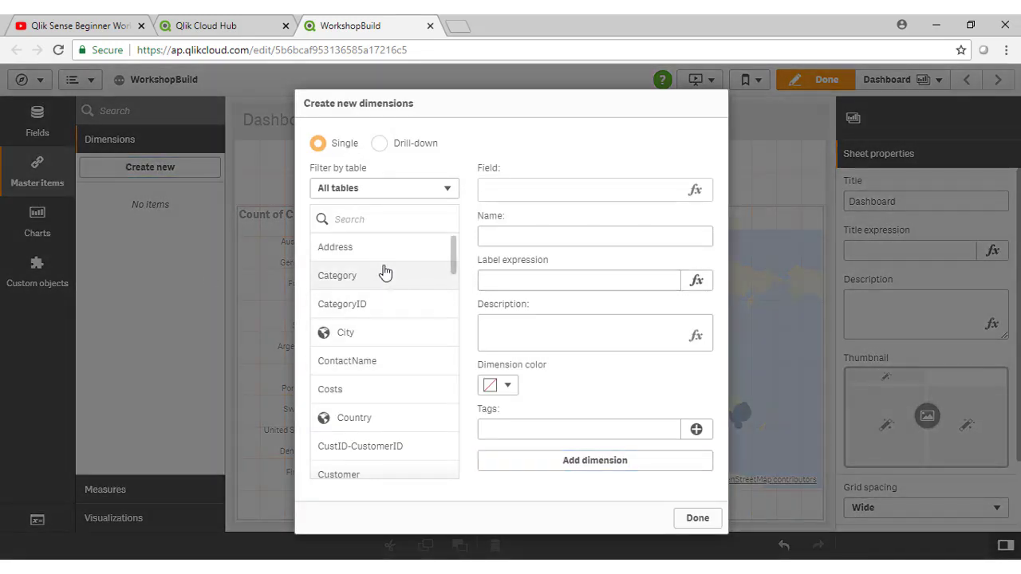
pyautogui.click(388, 280)
pyautogui.click(594, 466)
pyautogui.click(375, 337)
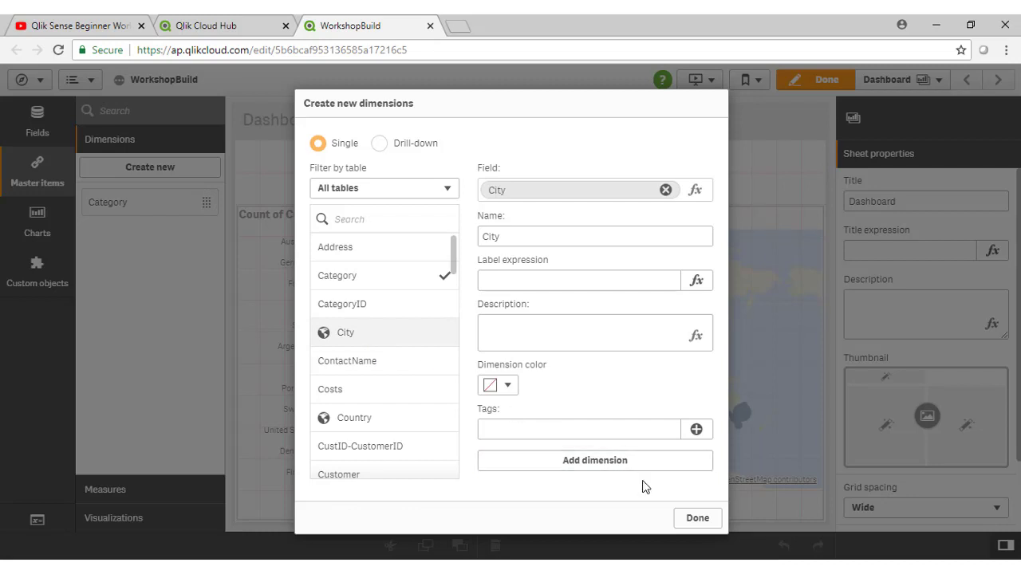
pyautogui.click(622, 465)
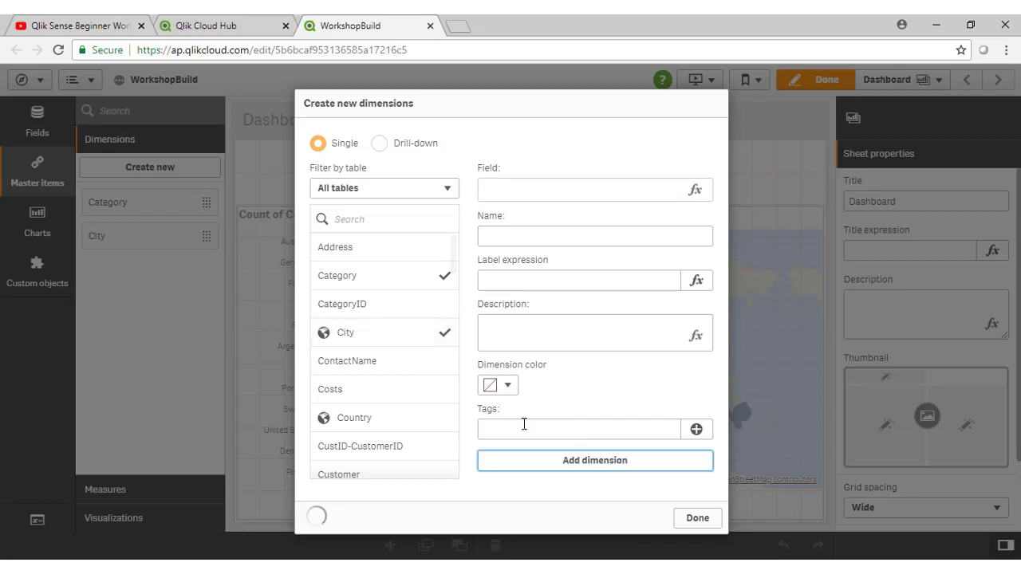
pyautogui.click(375, 419)
pyautogui.click(610, 467)
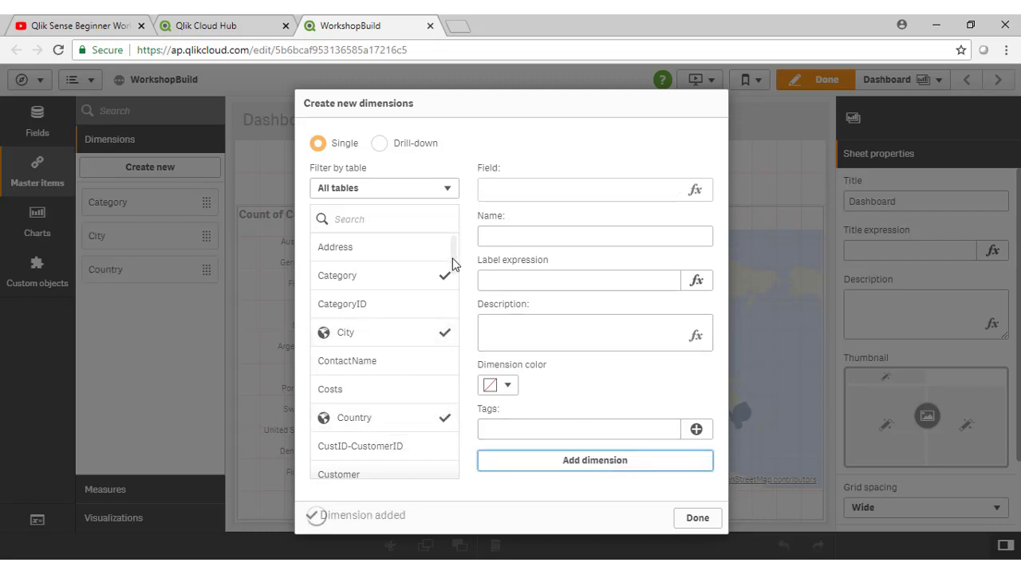
pyautogui.moveTo(453, 257); pyautogui.dragTo(463, 339)
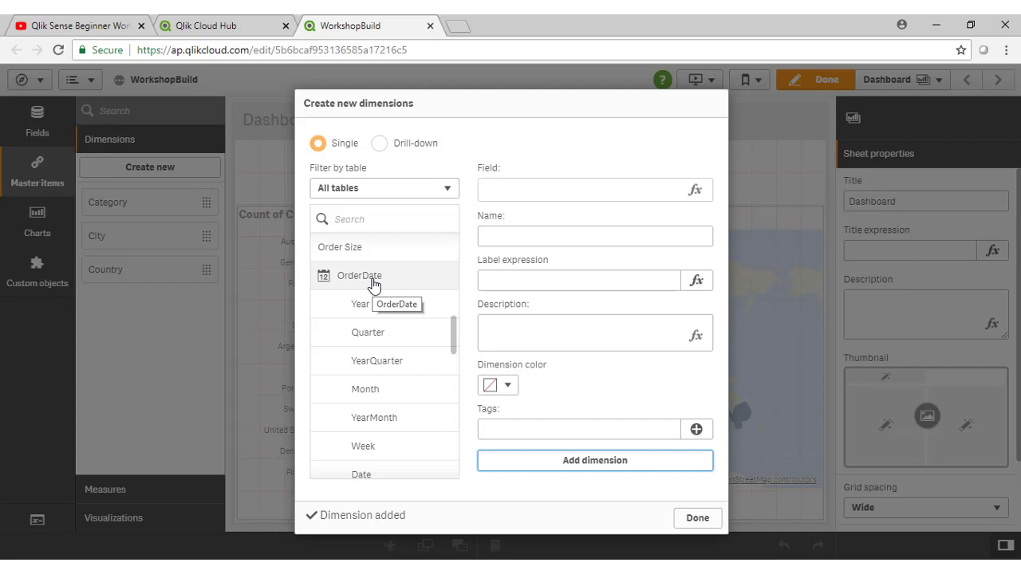
# Step: Add the OrderDate year and month as master dimensions named Order Year and Order Month
pyautogui.click(378, 311)
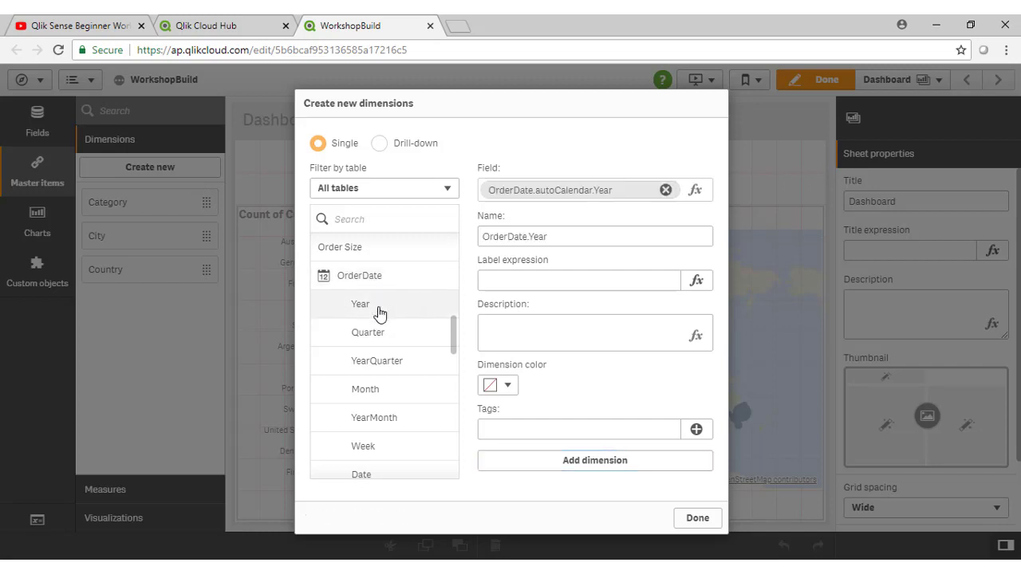
pyautogui.moveTo(506, 238); pyautogui.dragTo(528, 238)
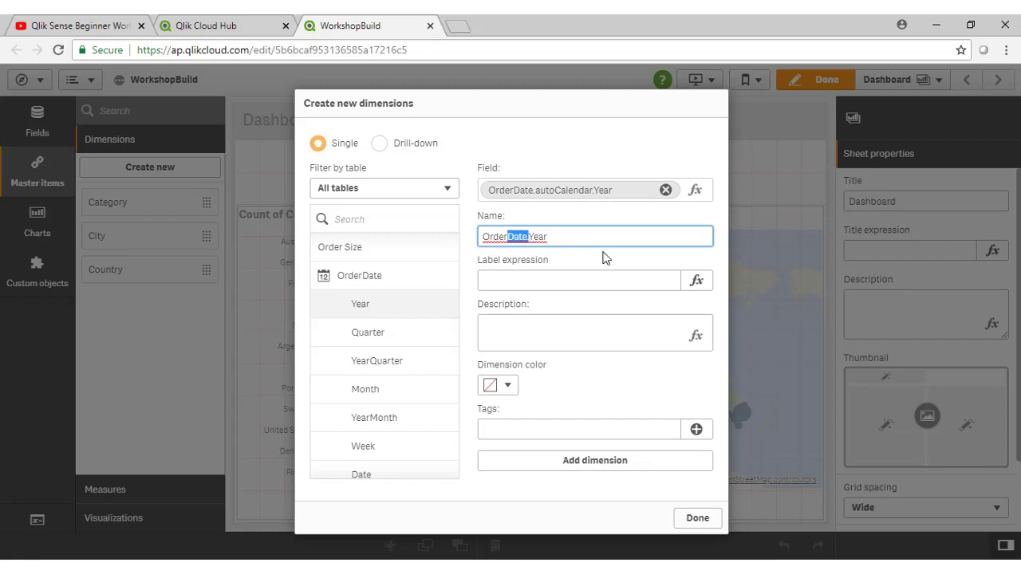
pyautogui.press('BackSpace')
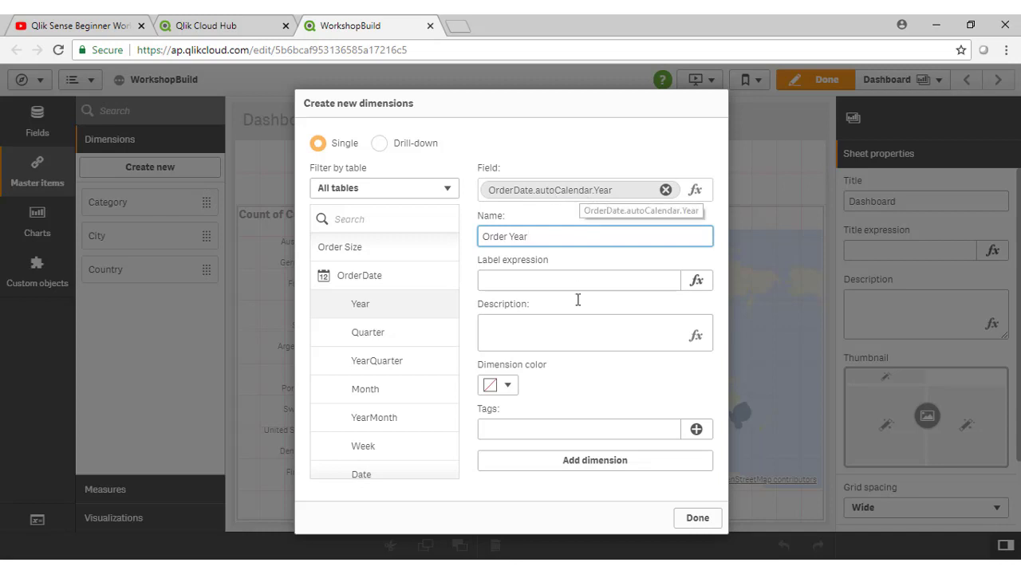
pyautogui.click(597, 467)
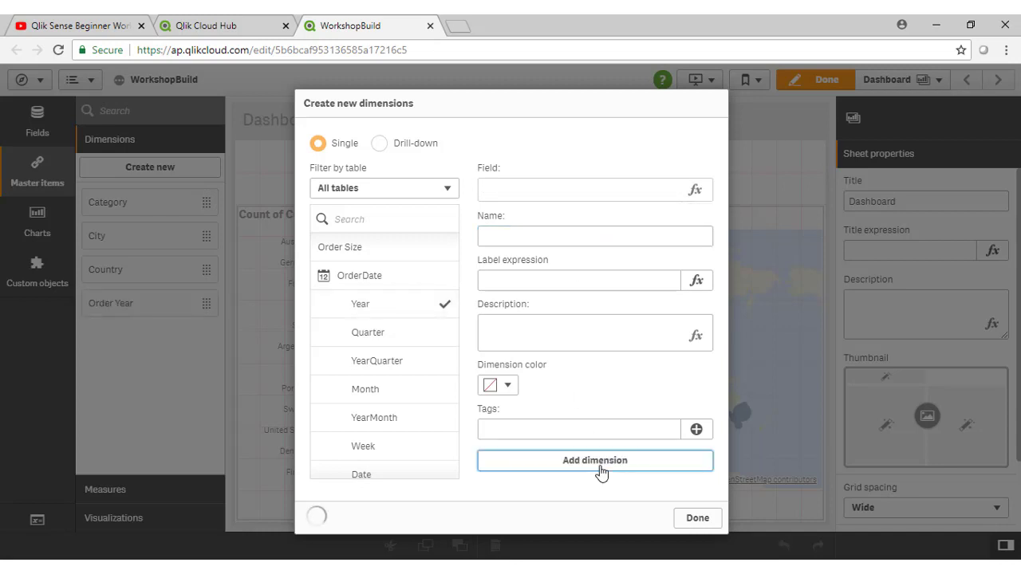
pyautogui.click(367, 390)
pyautogui.moveTo(507, 237); pyautogui.dragTo(530, 237)
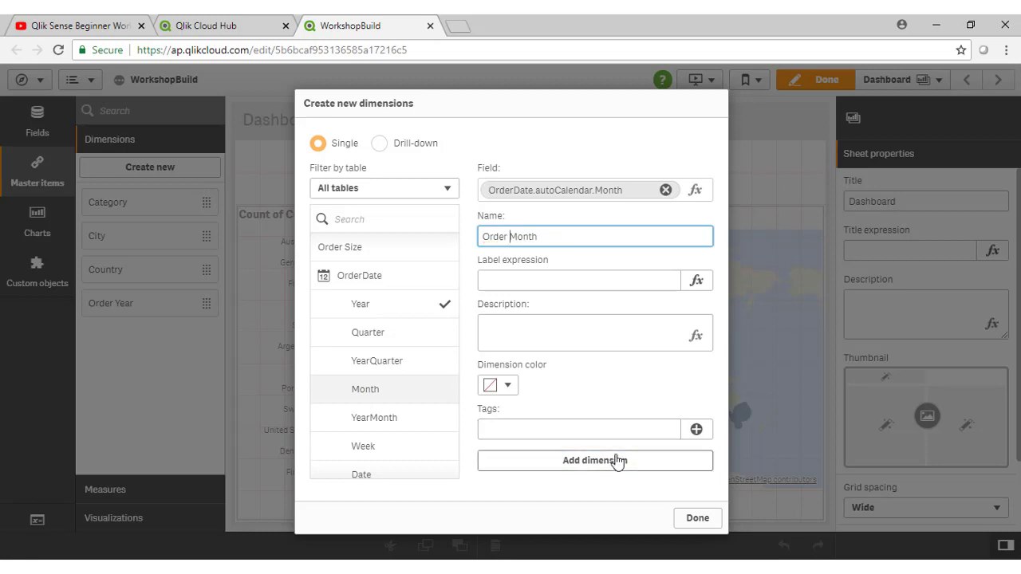
pyautogui.click(589, 462)
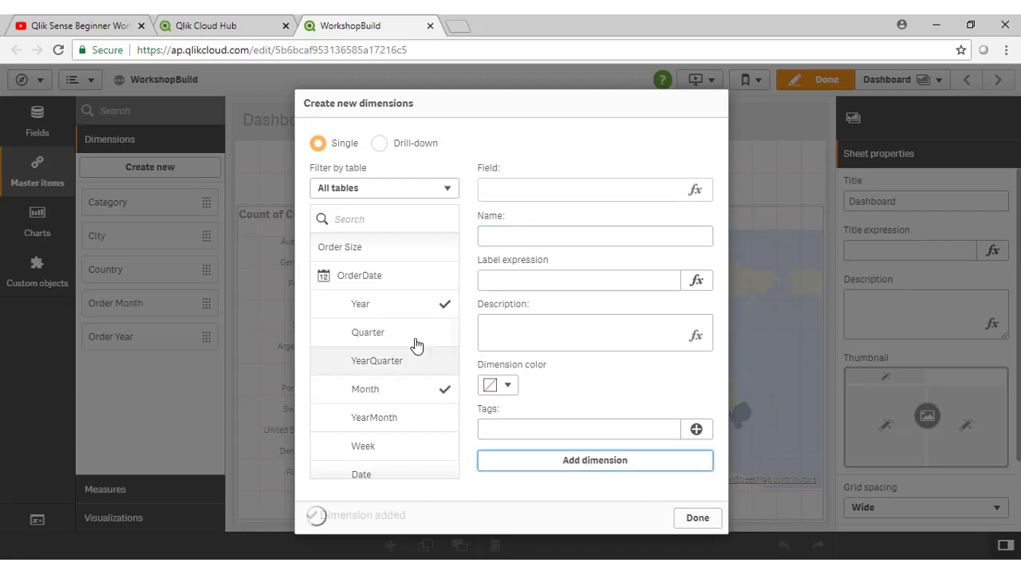
# Step: Add Product as a master dimension and close the creation window
pyautogui.scroll(-3, 412, 343)
pyautogui.scroll(-5, 413, 342)
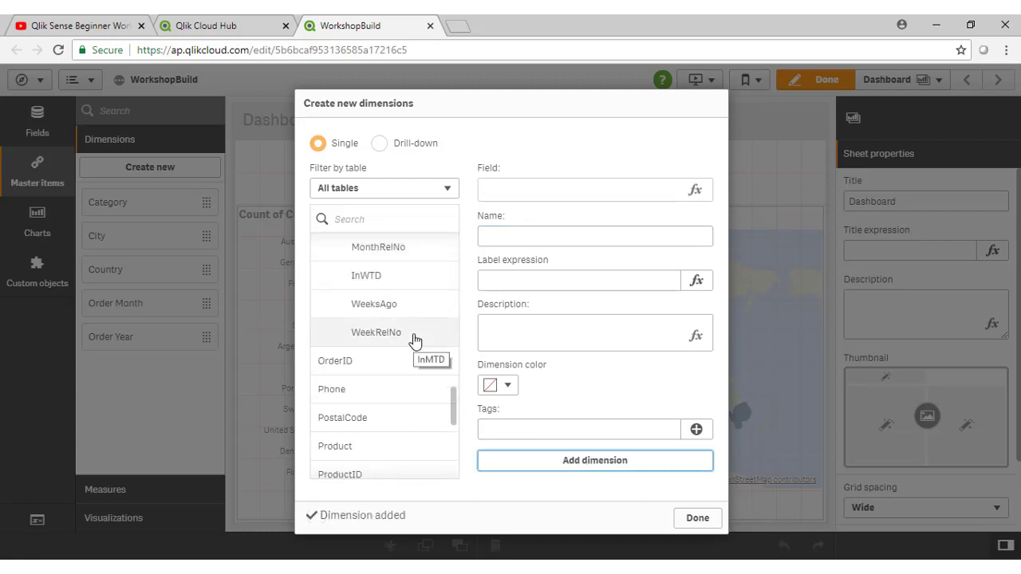
pyautogui.click(359, 370)
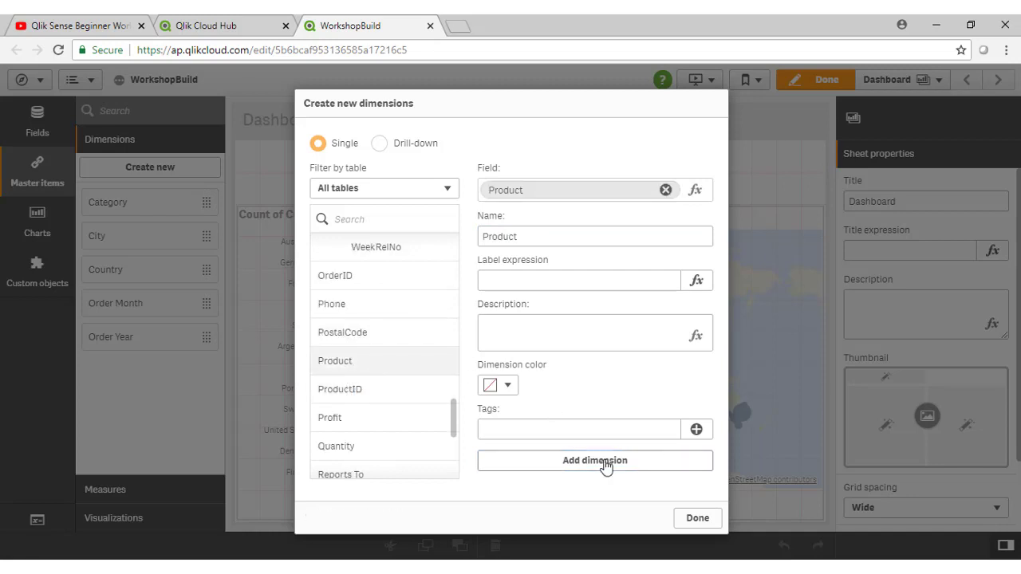
pyautogui.click(603, 463)
pyautogui.click(695, 518)
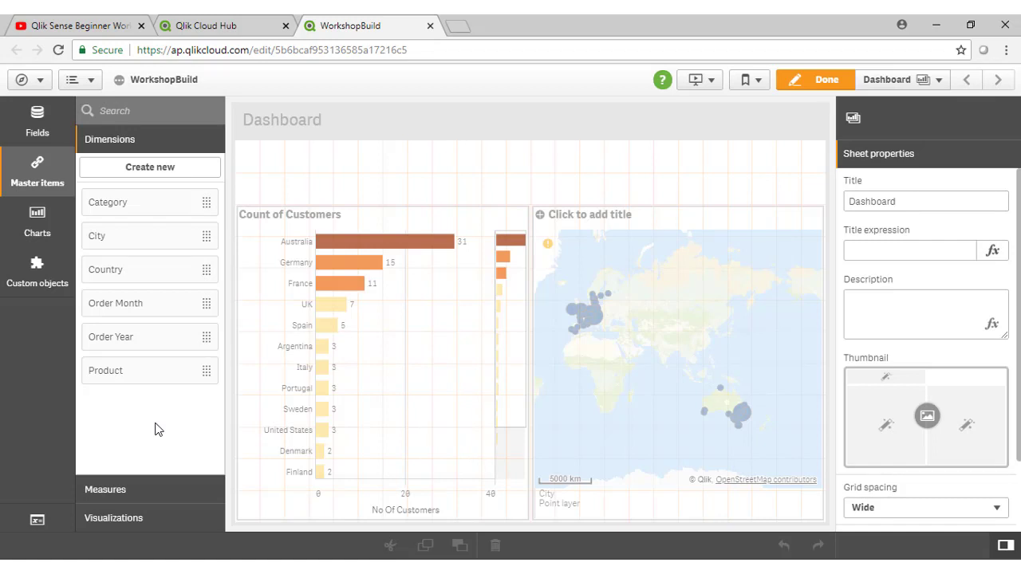
pyautogui.click(151, 167)
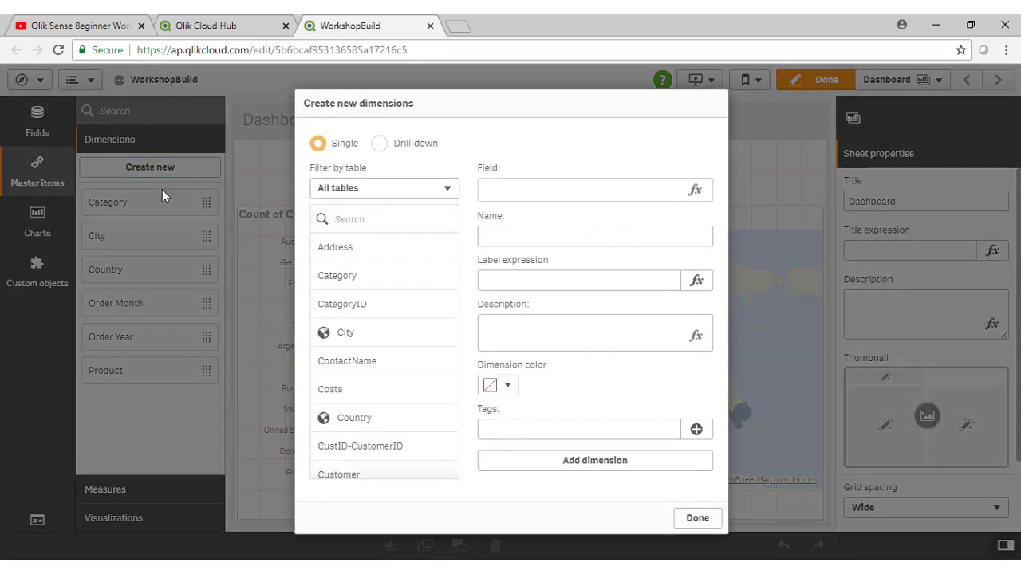
pyautogui.click(379, 144)
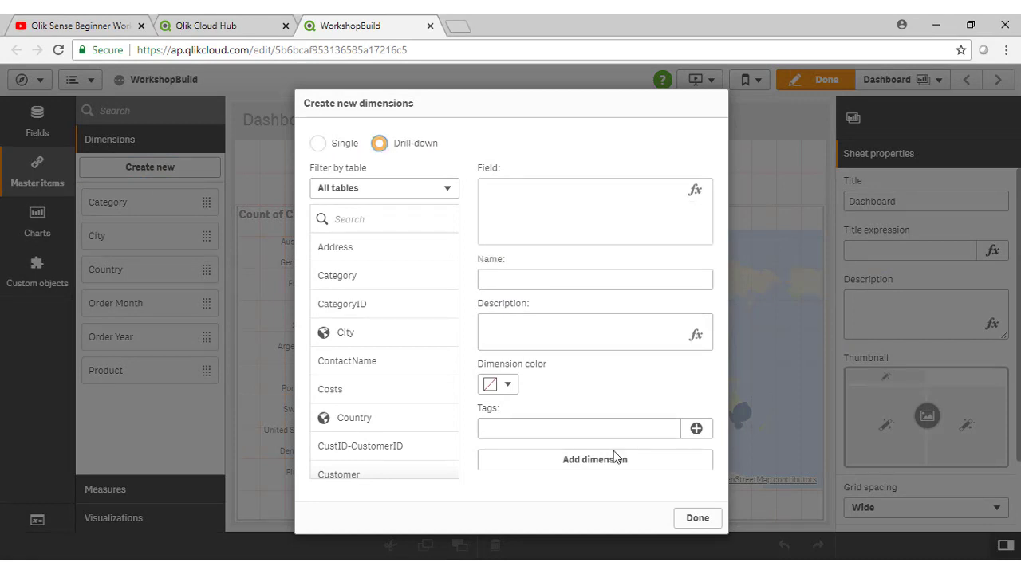
pyautogui.click(697, 518)
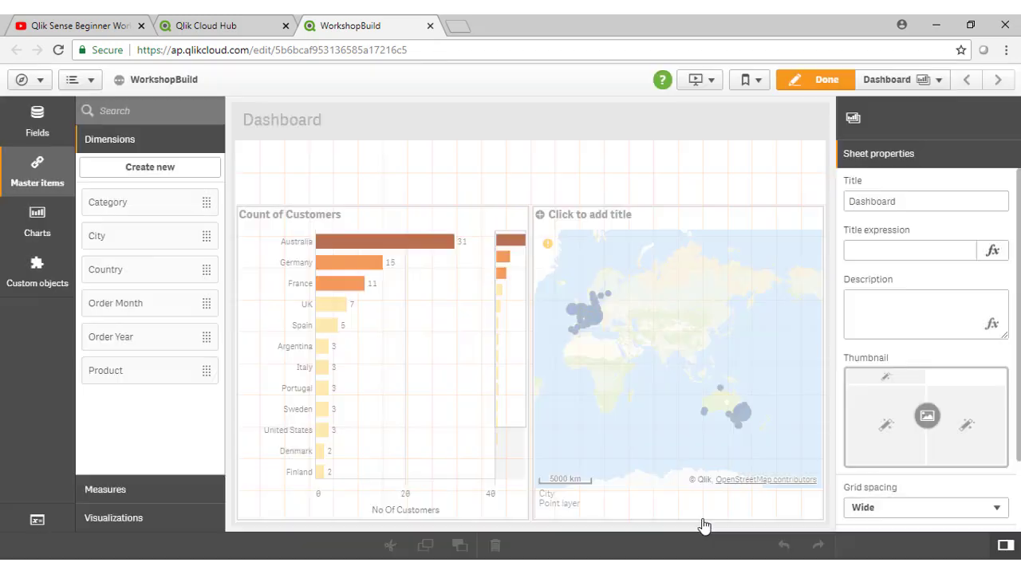
# Step: Expand master measures and start creating a new measure
pyautogui.click(141, 492)
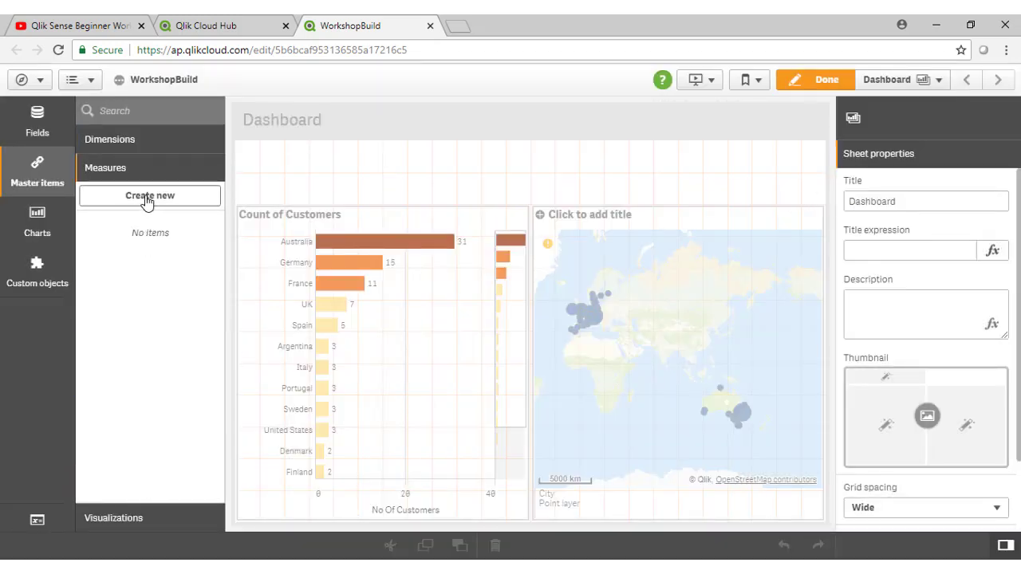
pyautogui.click(146, 198)
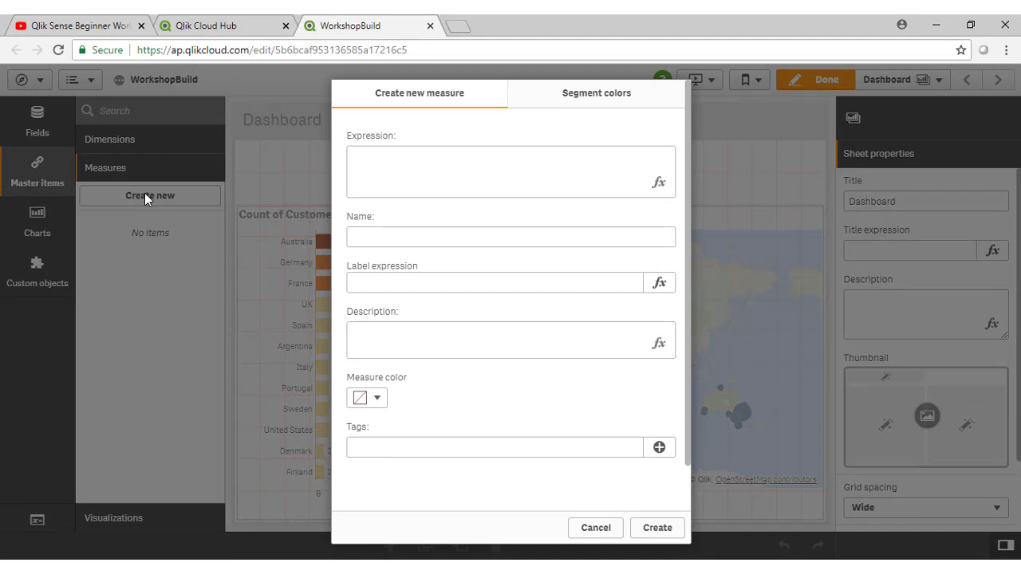
# Step: Insert Sum(Sales) using the Orders table, Sales field and Sum aggregation, then delete it
pyautogui.click(659, 183)
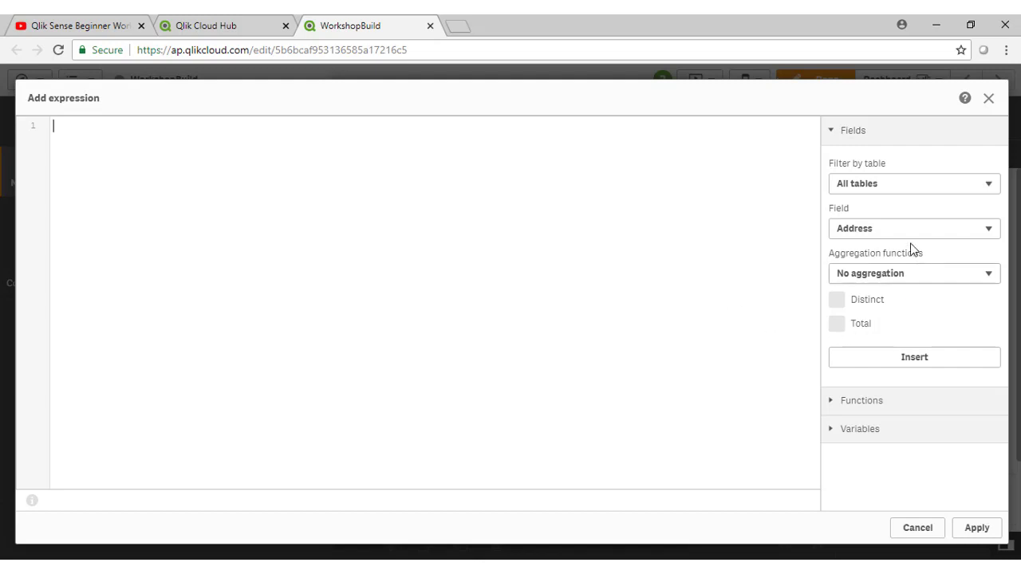
pyautogui.click(902, 191)
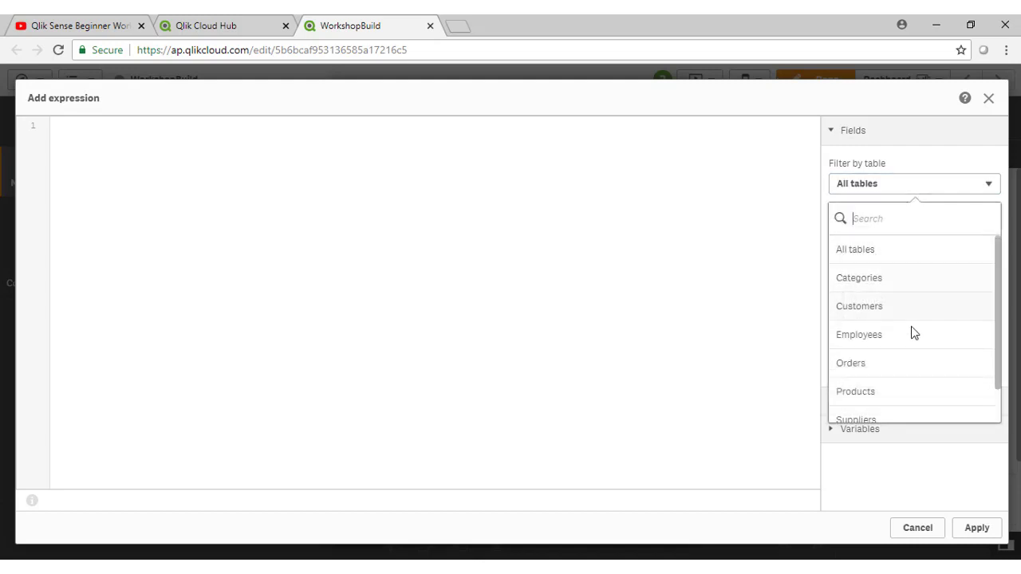
pyautogui.click(907, 366)
pyautogui.click(904, 231)
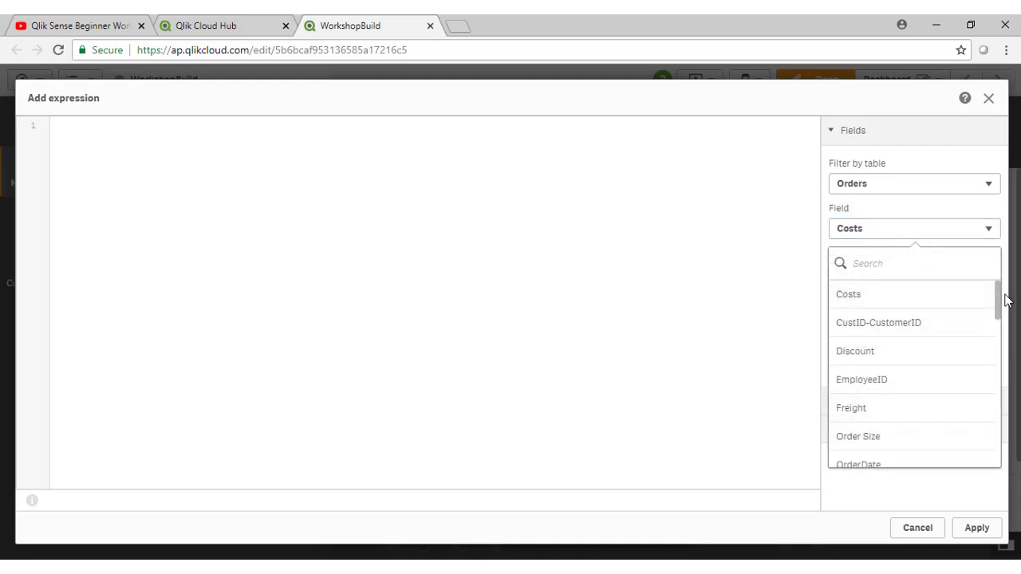
pyautogui.write('sa')
pyautogui.click(878, 409)
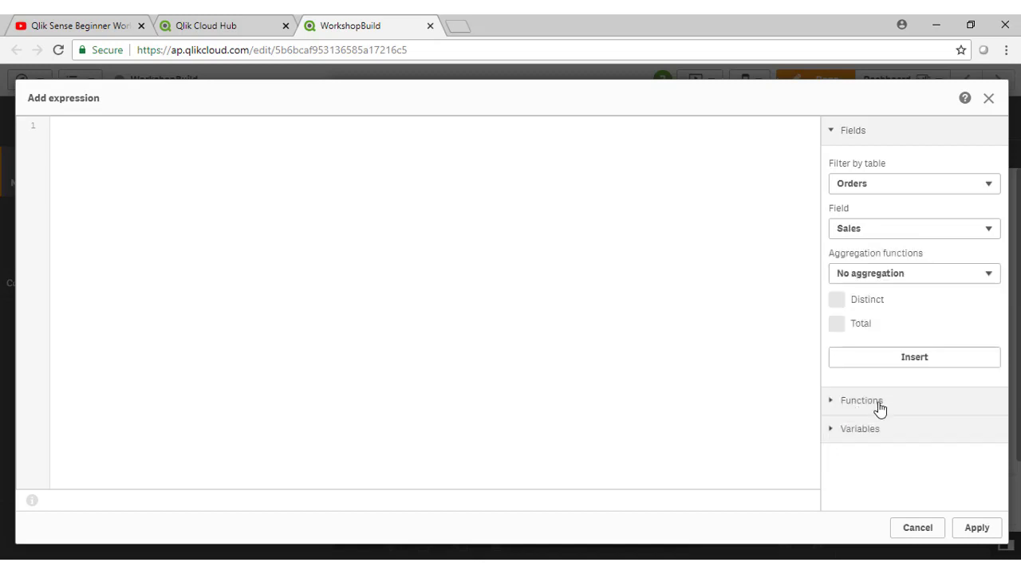
pyautogui.click(880, 276)
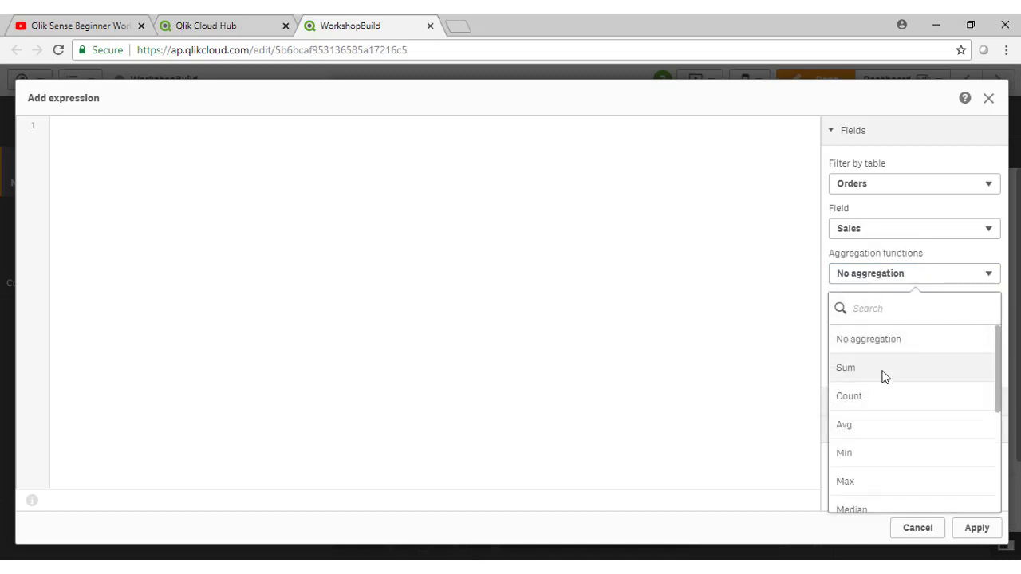
pyautogui.click(884, 377)
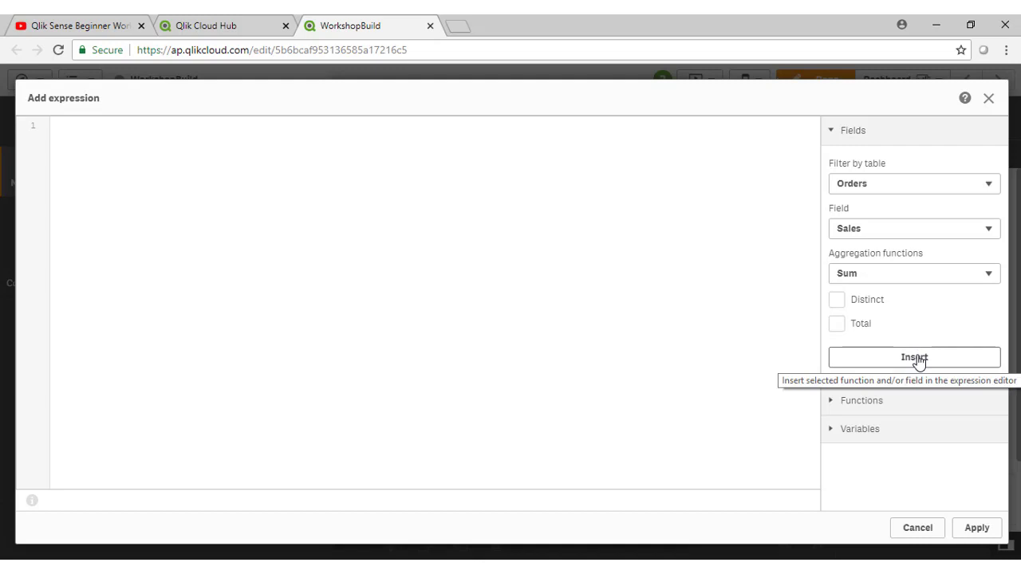
pyautogui.click(917, 359)
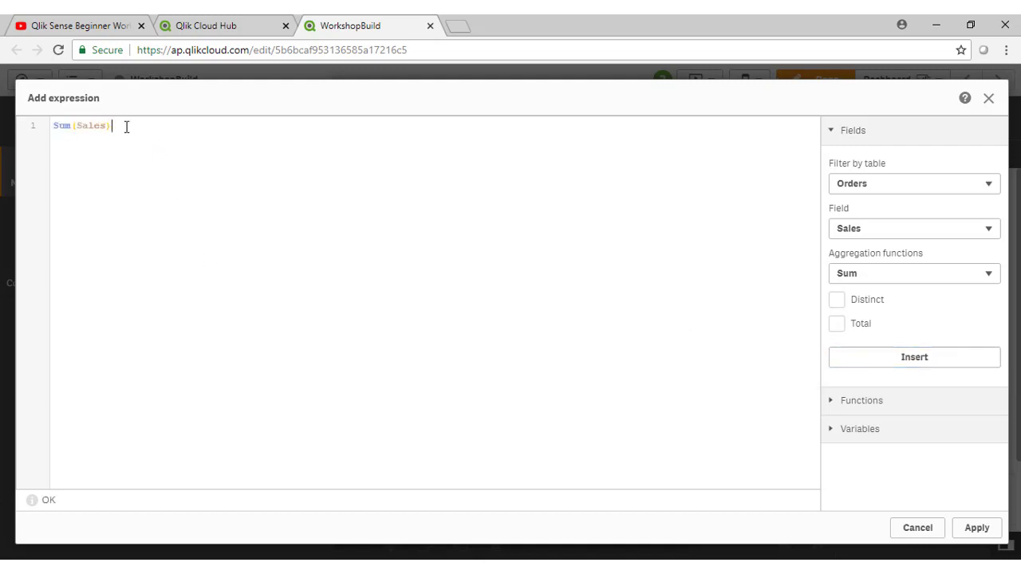
pyautogui.click(34, 128)
pyautogui.press('BackSpace')
# Step: Type Sum(Sales) with autocomplete, correcting the Sales field's capitalisation until it validates OK
pyautogui.write('su')
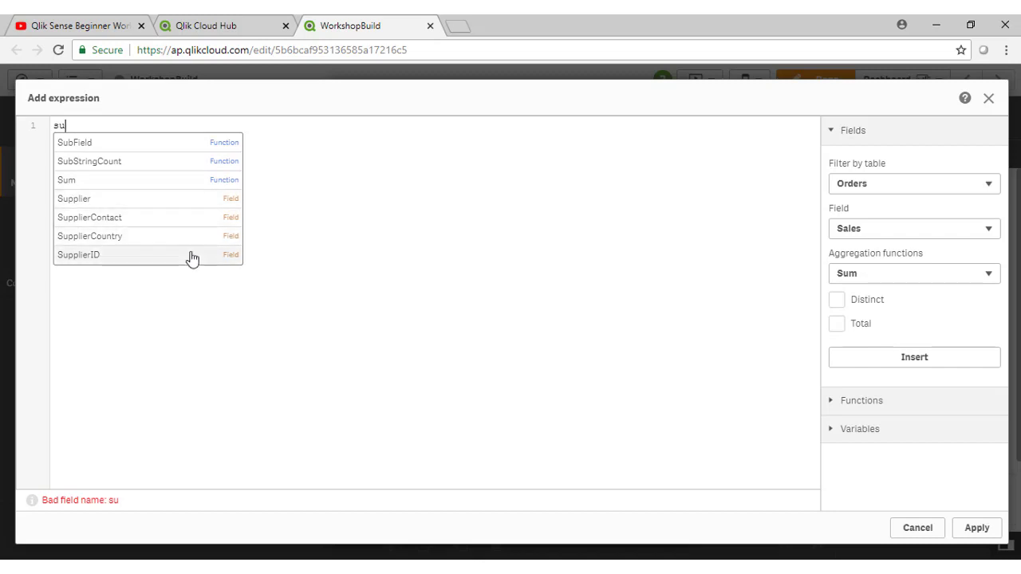
pyautogui.click(159, 181)
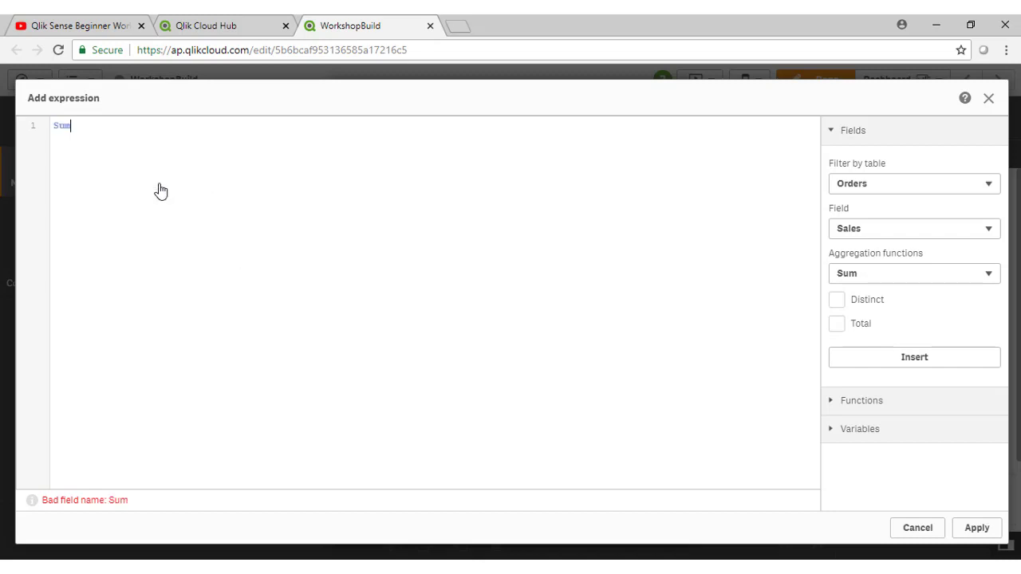
pyautogui.write('(')
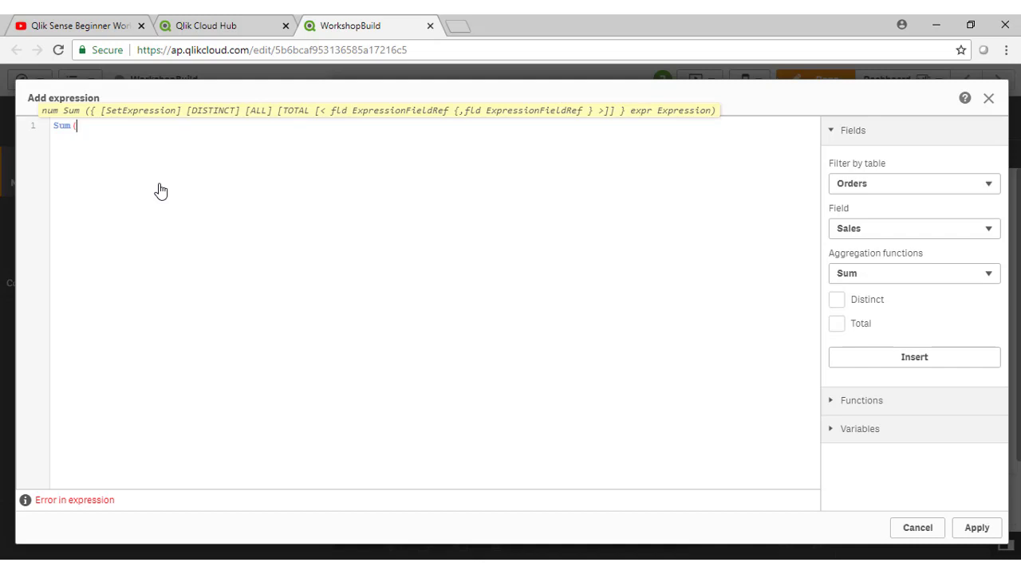
pyautogui.write('sa')
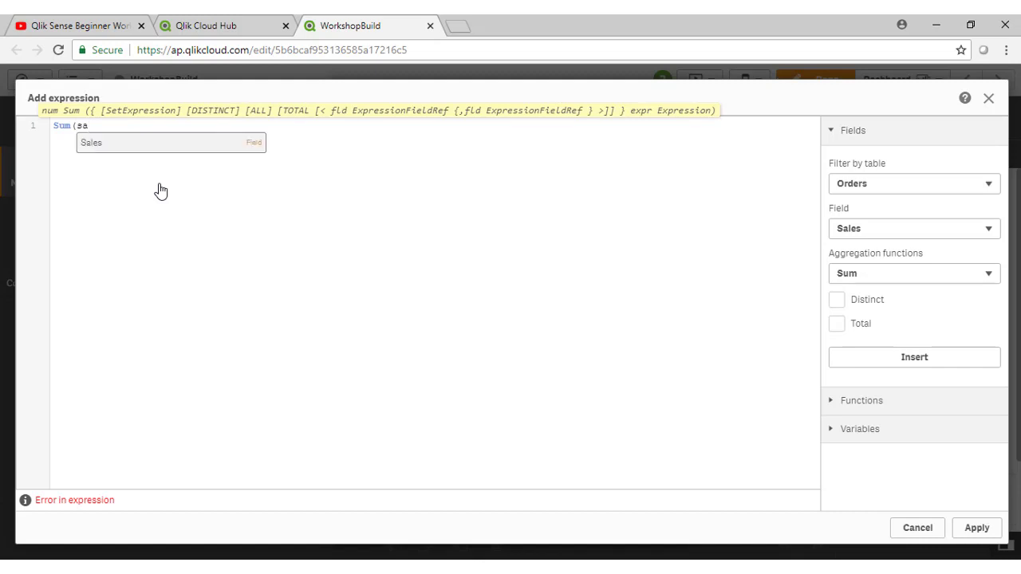
pyautogui.click(165, 147)
pyautogui.write(')')
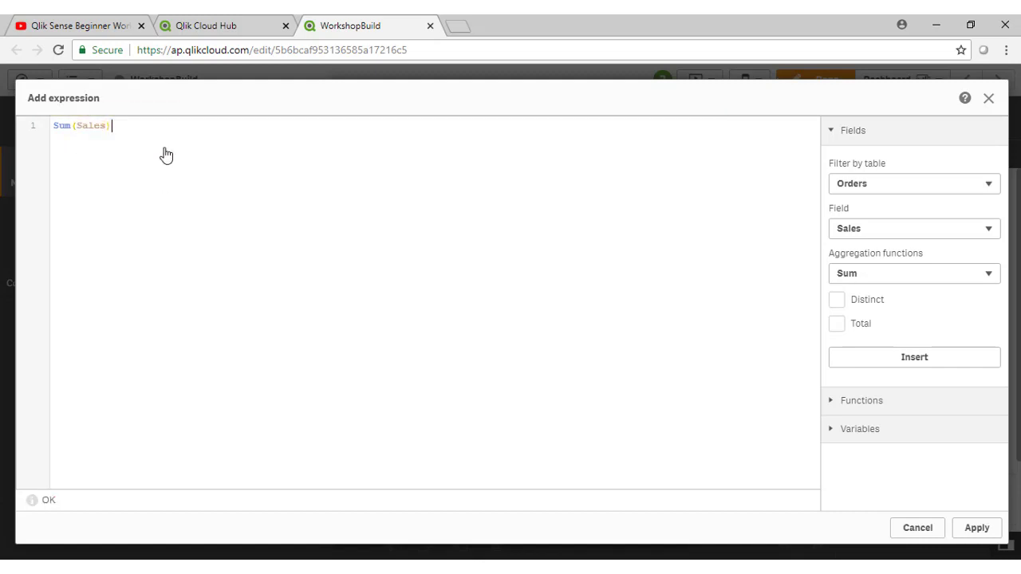
pyautogui.click(82, 126)
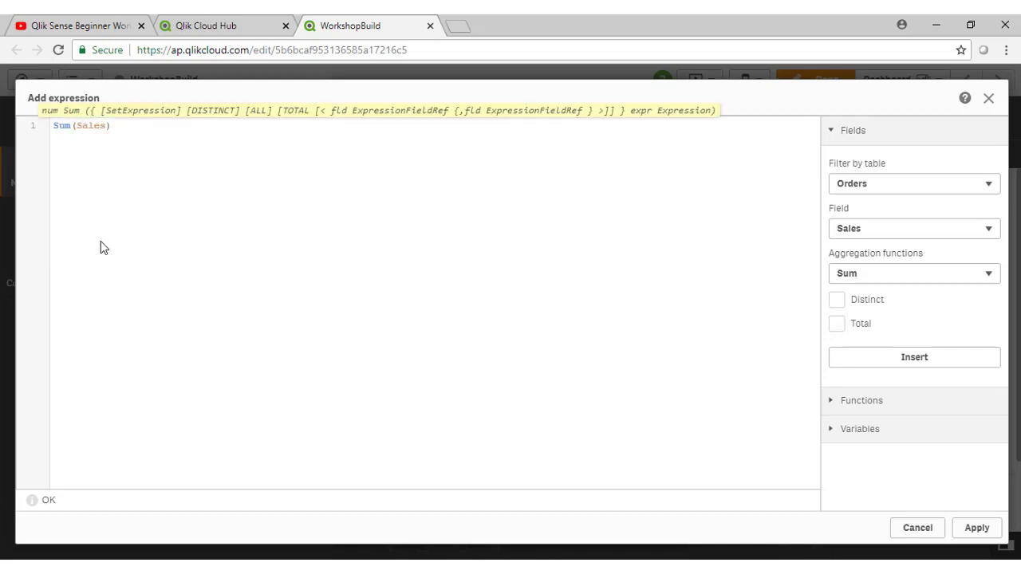
pyautogui.press('BackSpace')
pyautogui.write('s')
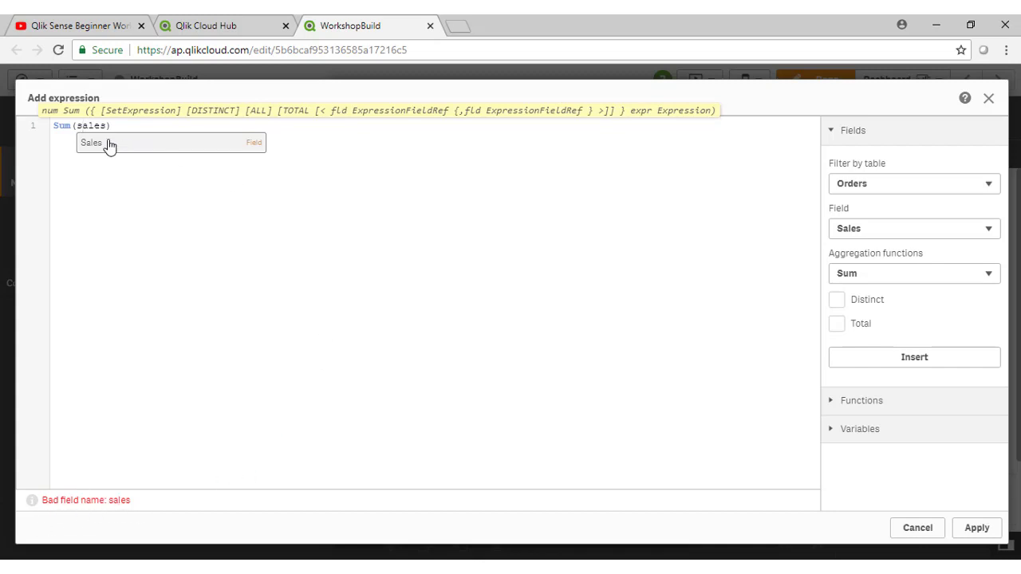
pyautogui.click(137, 146)
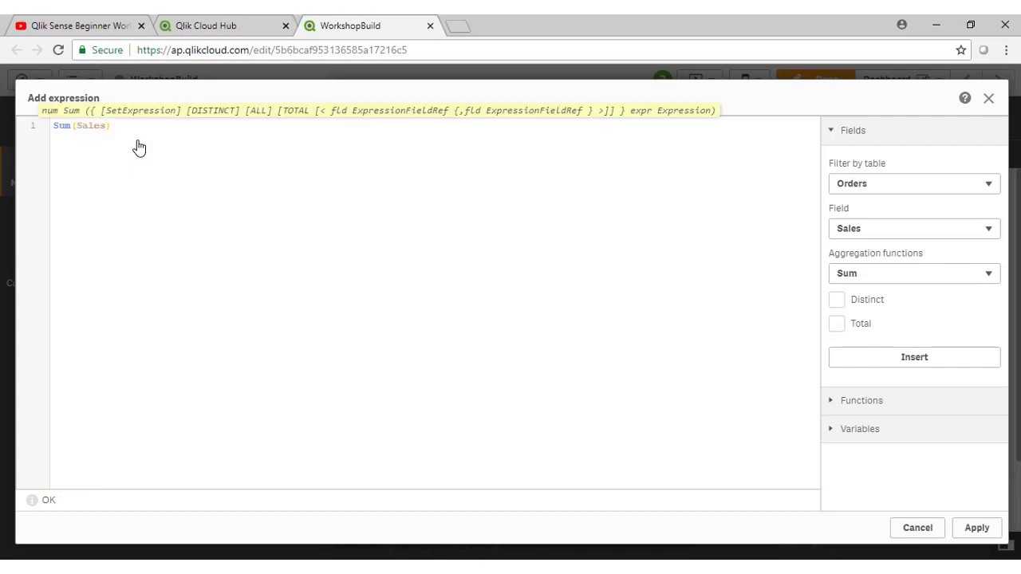
# Step: Apply the Sum(Sales) expression and name the measure Total Sales
pyautogui.write(')')
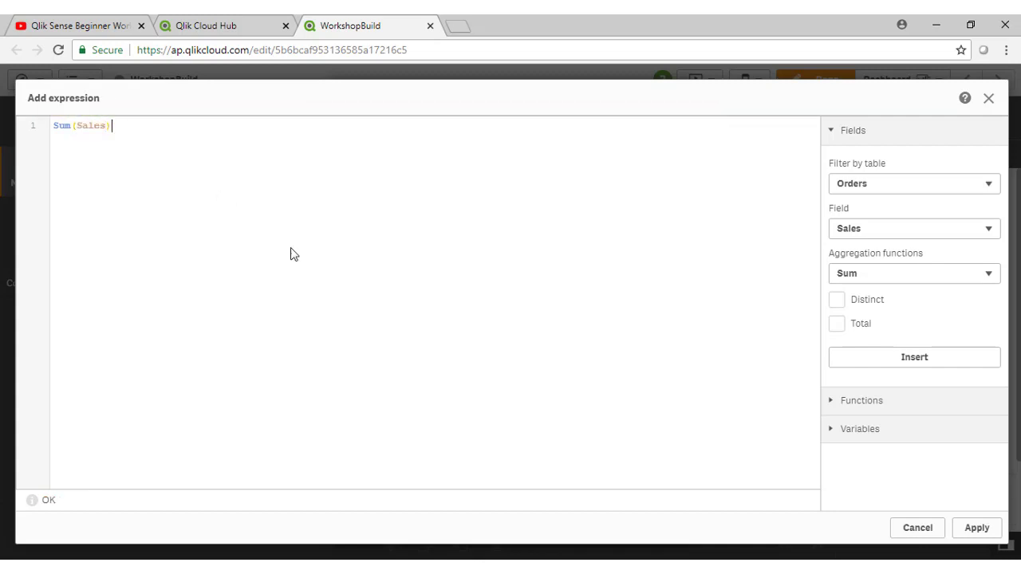
pyautogui.click(977, 529)
pyautogui.click(413, 237)
pyautogui.write('Total Sales')
pyautogui.press('Tab')
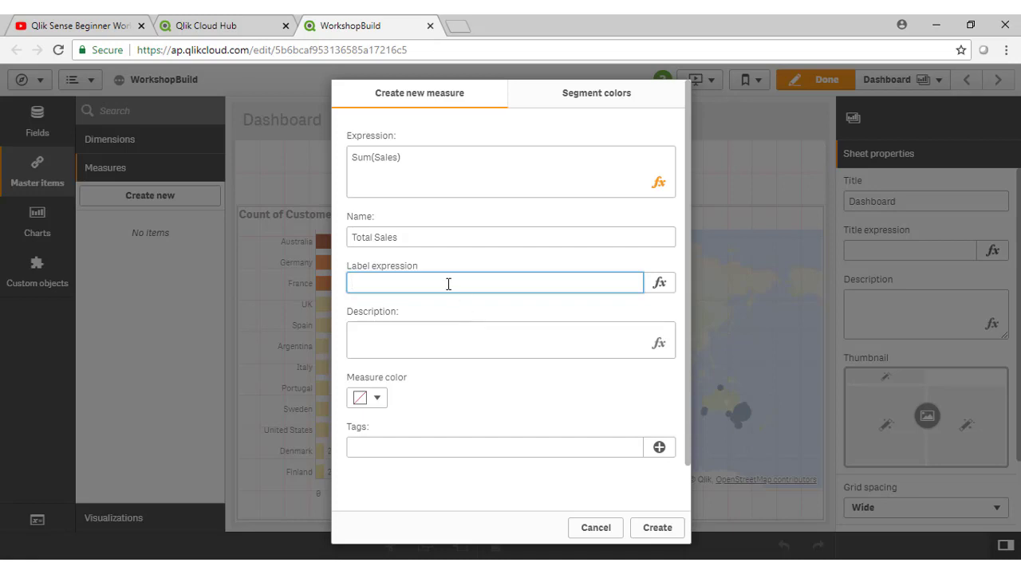
# Step: Give Total Sales the purple colour #8e477d and create the master measure
pyautogui.click(465, 337)
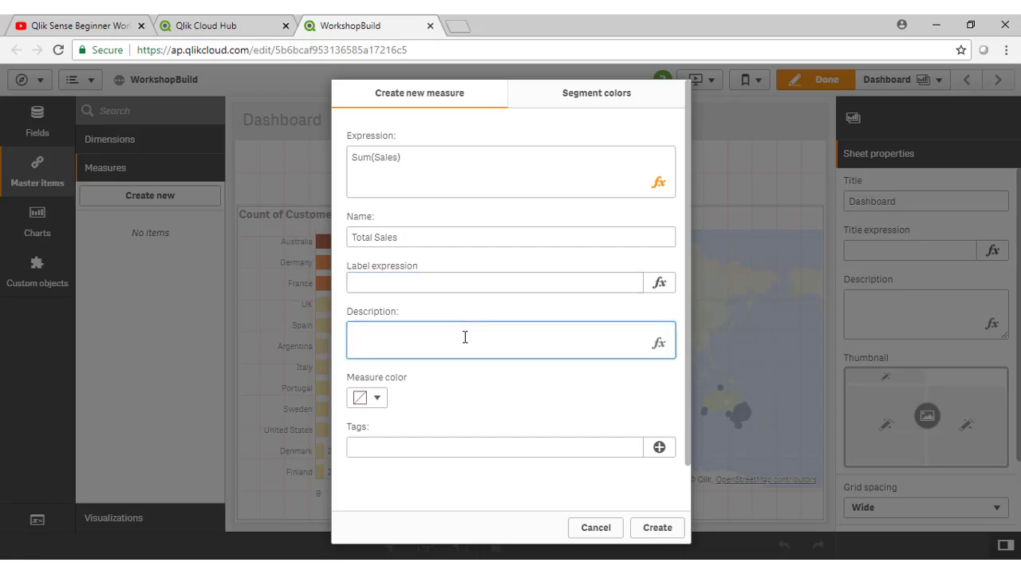
pyautogui.click(379, 399)
pyautogui.click(378, 399)
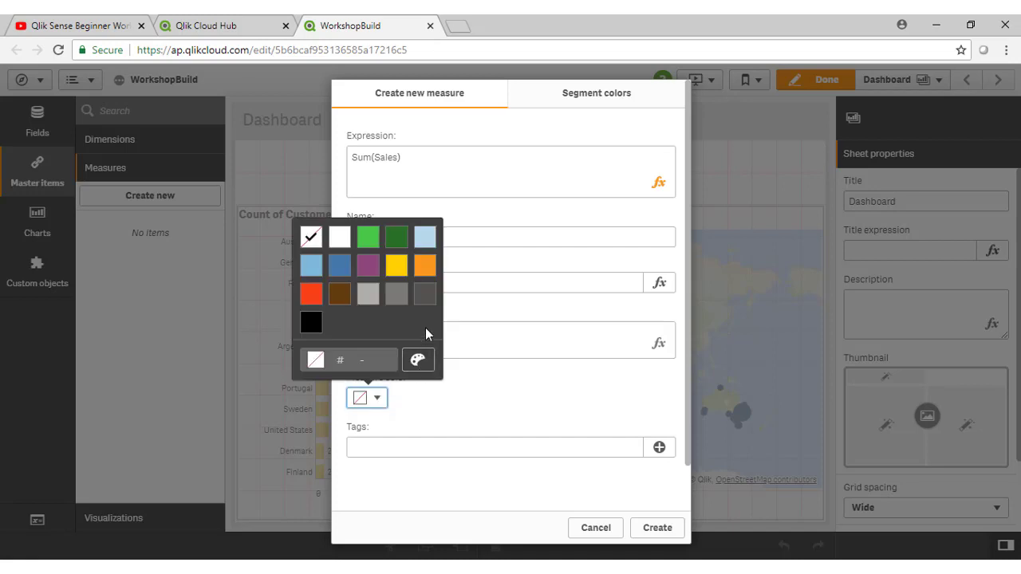
pyautogui.click(368, 267)
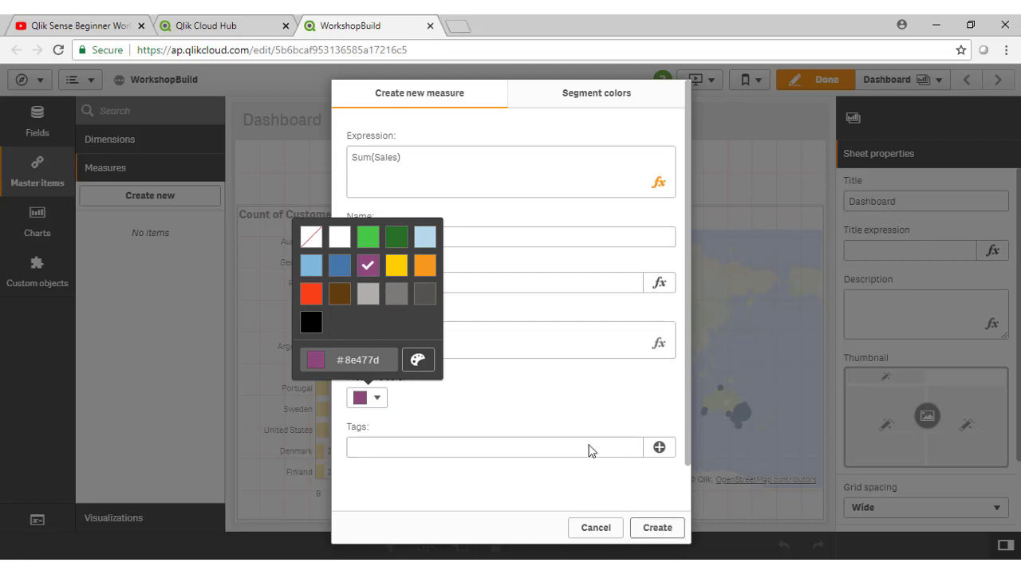
pyautogui.click(526, 399)
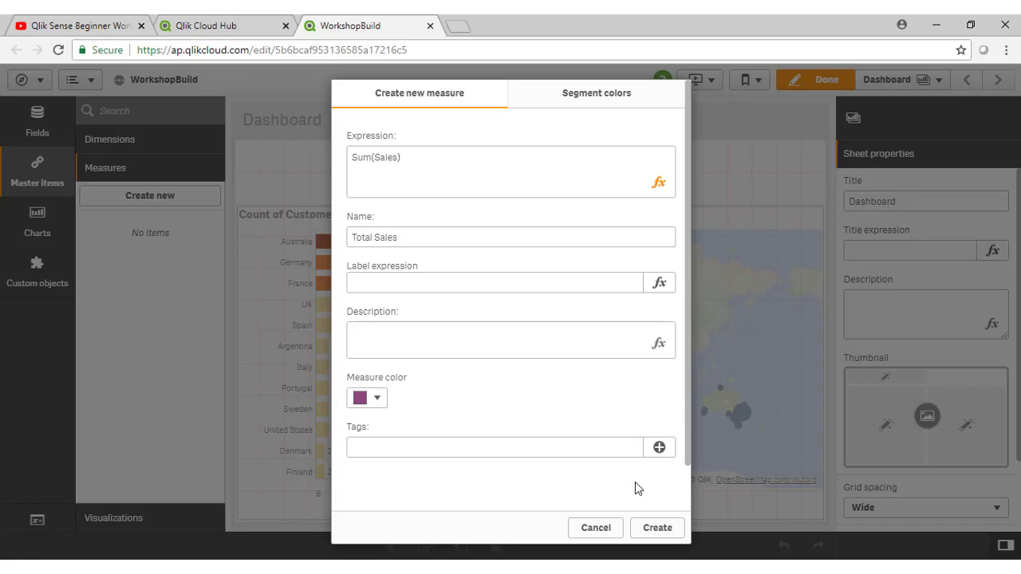
pyautogui.click(660, 529)
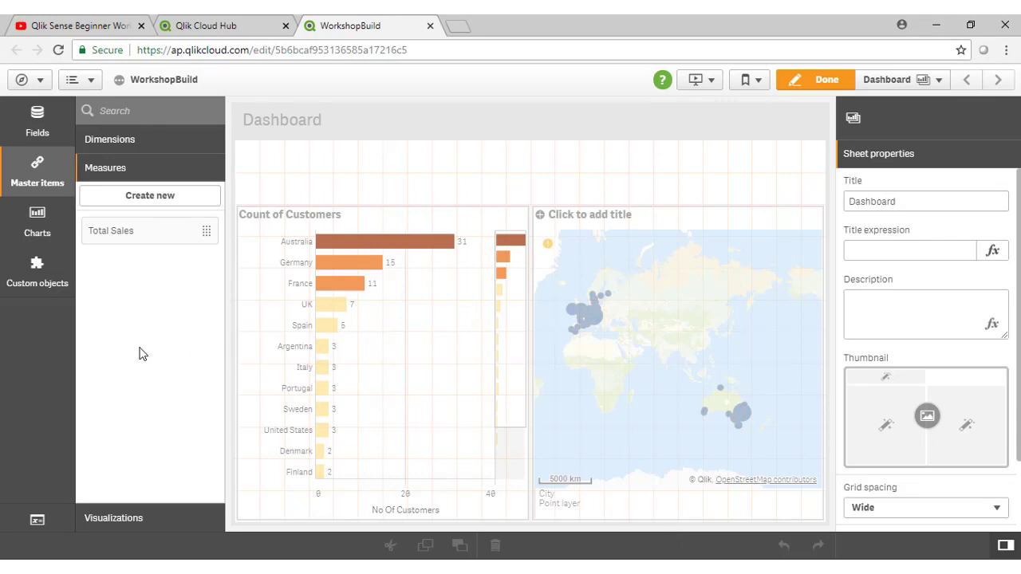
# Step: Create a master measure named Total Costs with the expression sum(Costs)
pyautogui.click(149, 197)
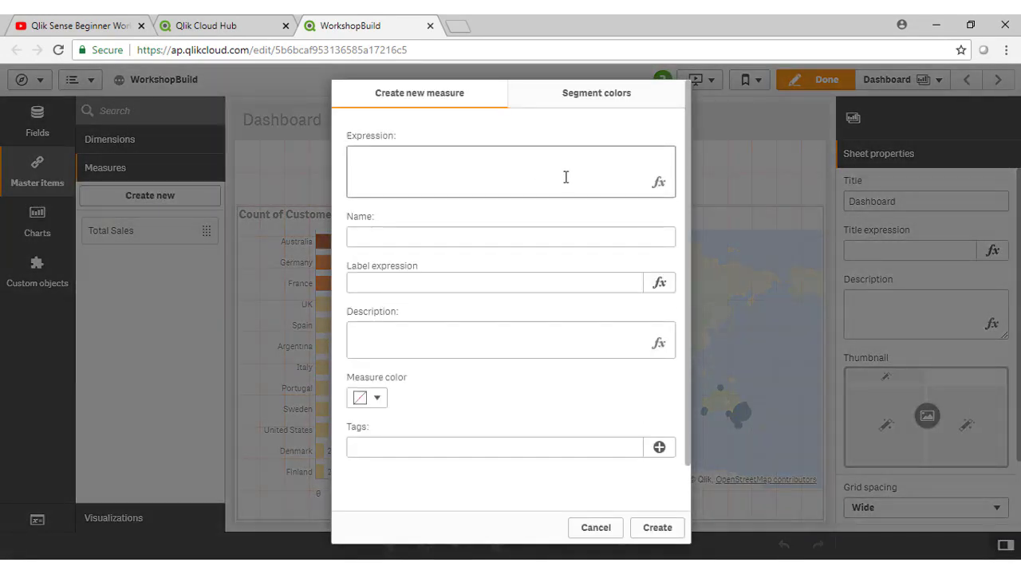
pyautogui.click(659, 182)
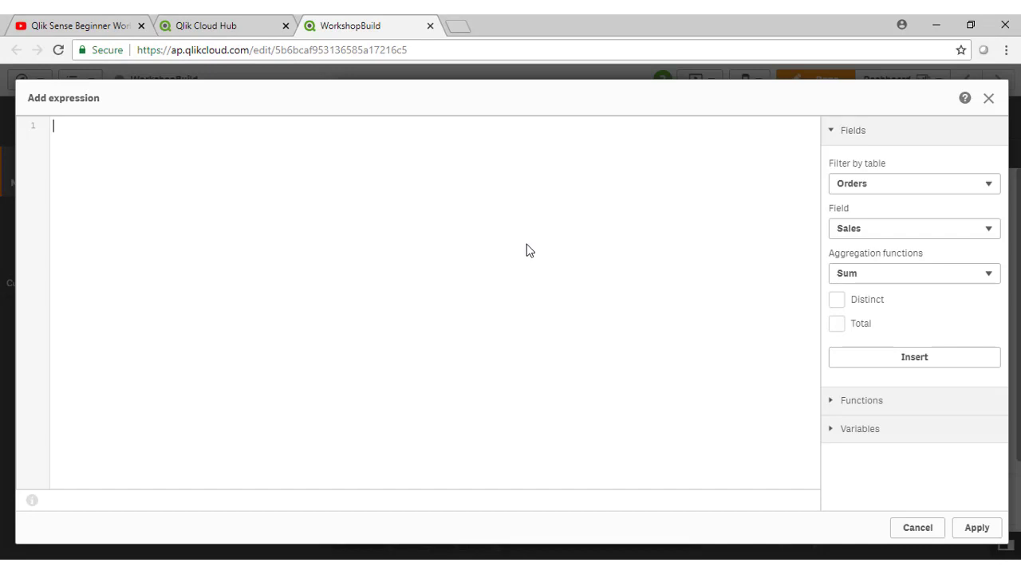
pyautogui.write('sum(Co')
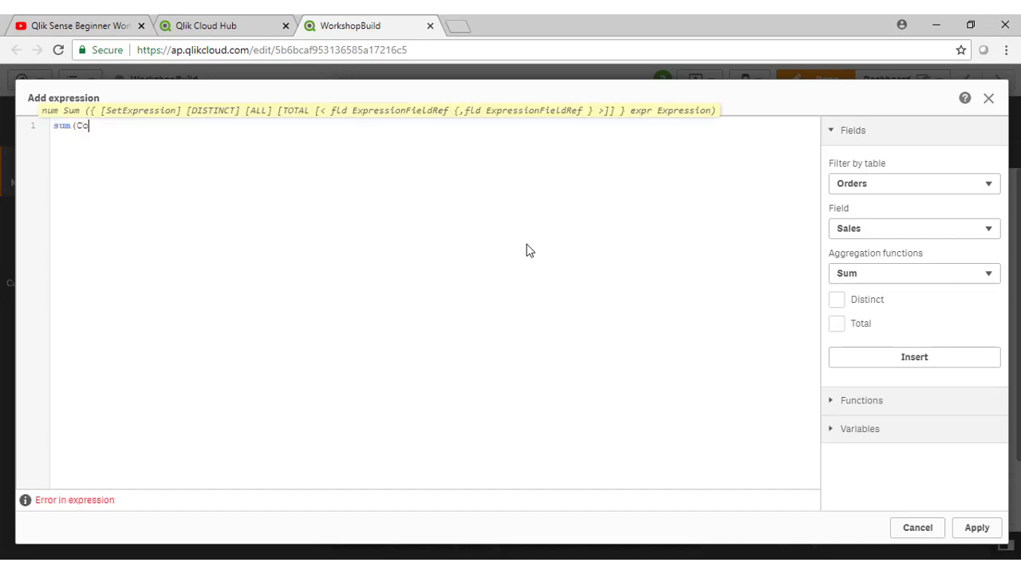
pyautogui.write('sts)')
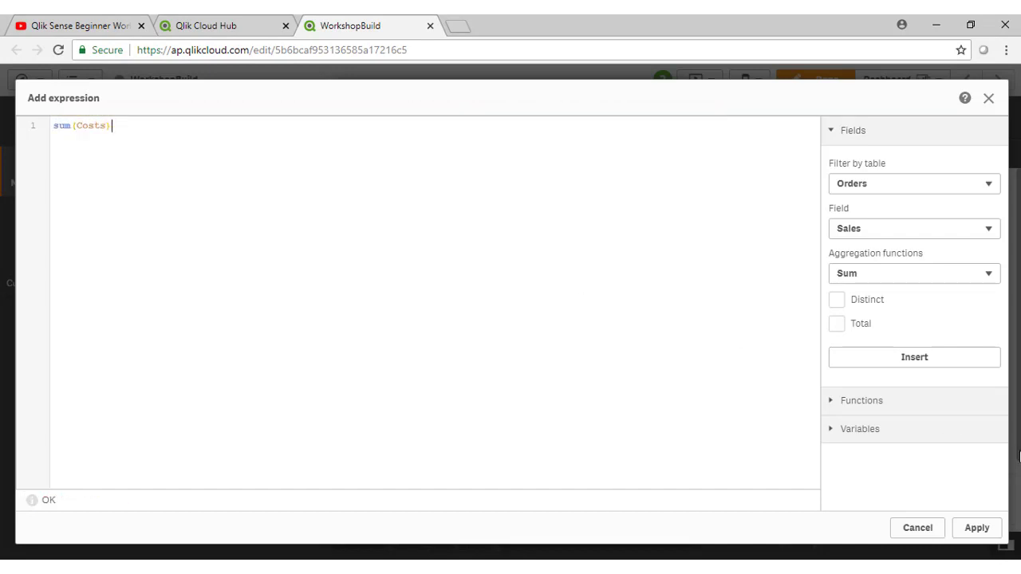
pyautogui.click(981, 533)
pyautogui.click(388, 234)
pyautogui.write('Total ')
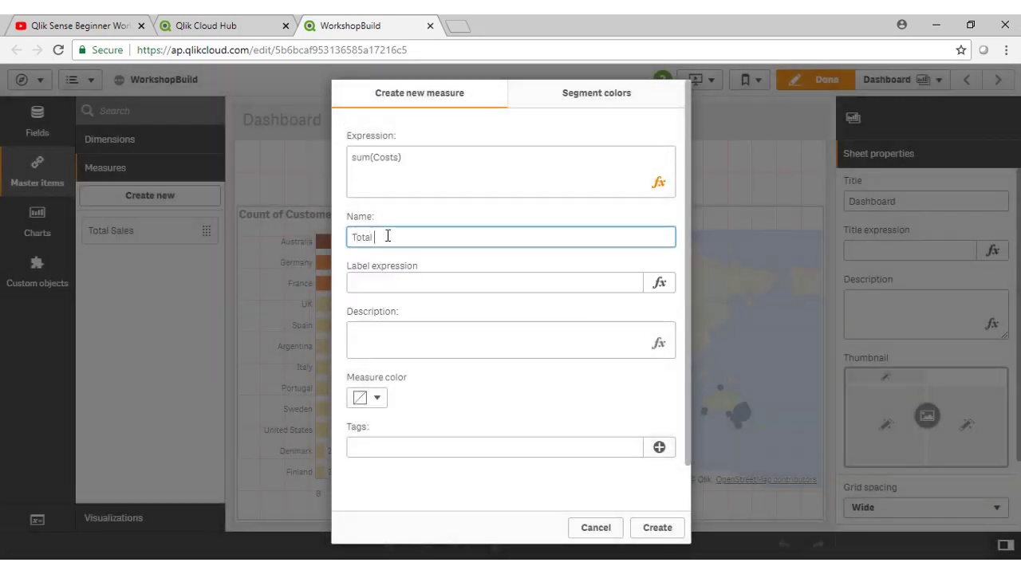
pyautogui.write('Costs')
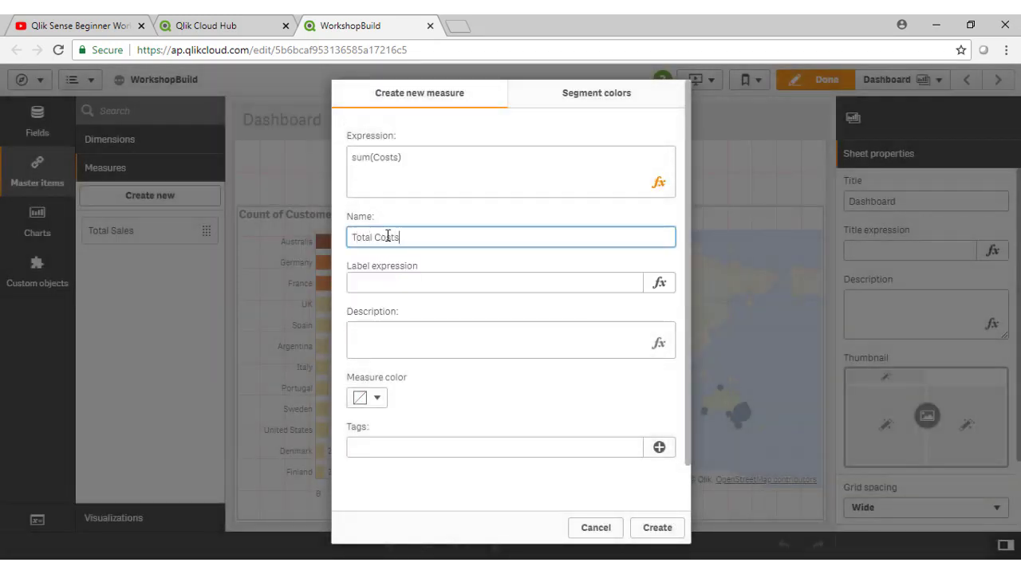
pyautogui.click(649, 527)
# Step: Define a new measure with expression sum(Profit) and name it Total Margin
pyautogui.click(148, 200)
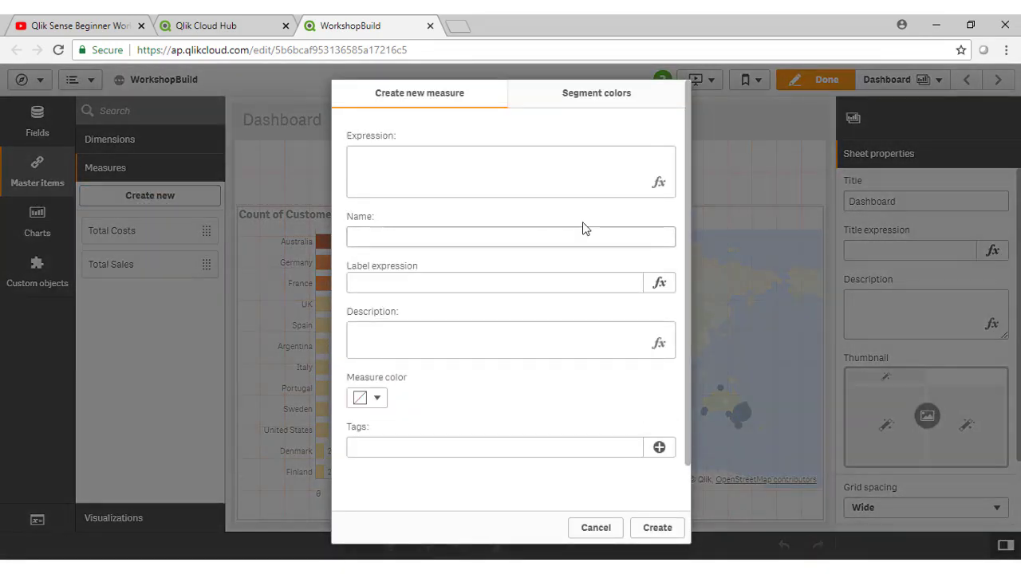
pyautogui.click(660, 188)
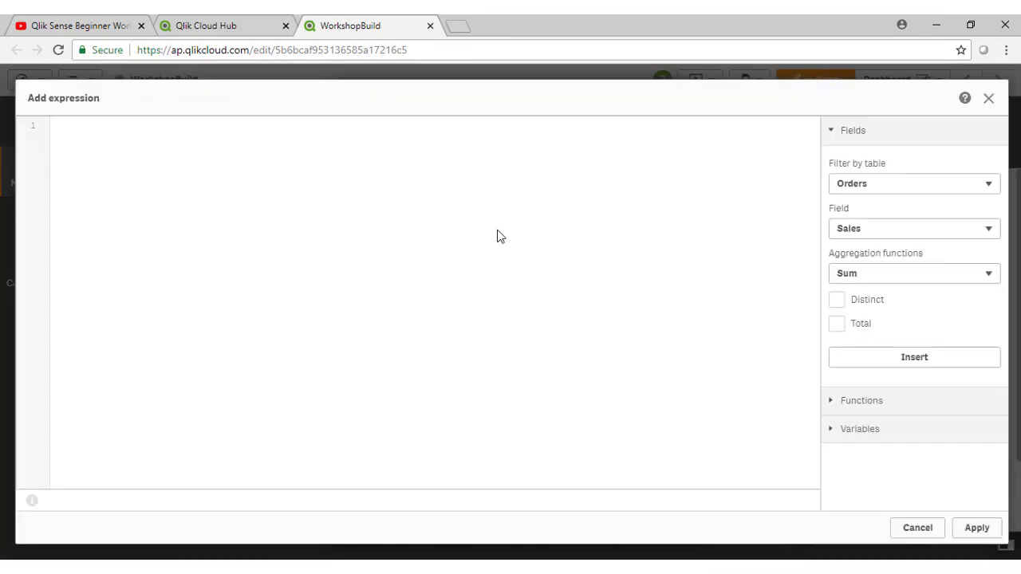
pyautogui.write('sum(')
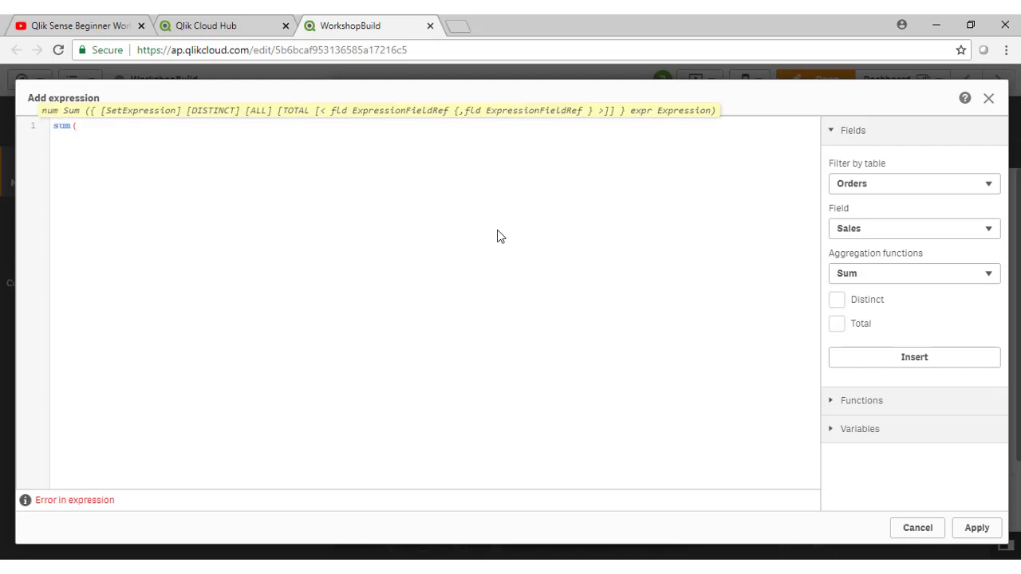
pyautogui.write('Fro')
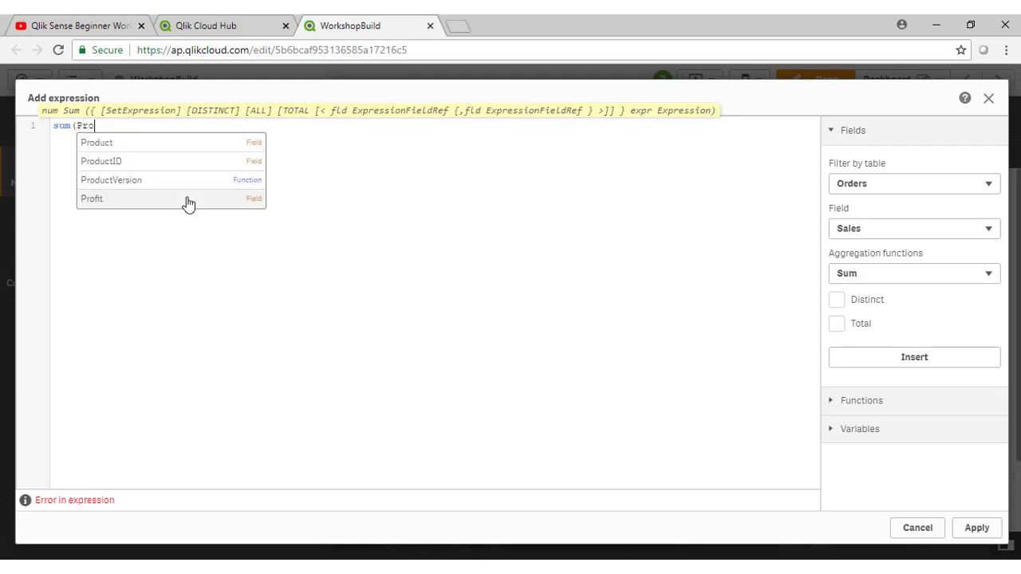
pyautogui.click(187, 200)
pyautogui.write(')')
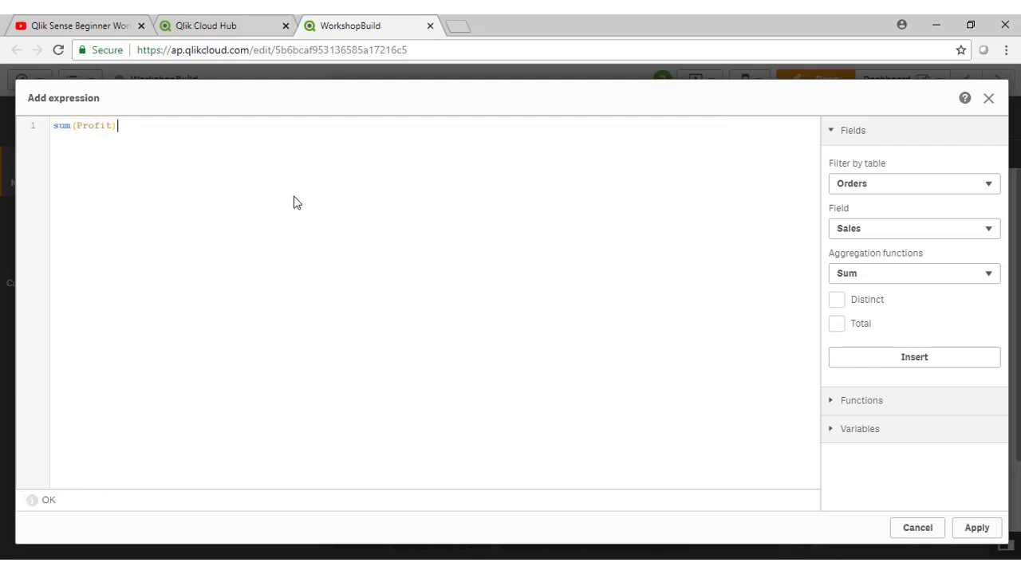
pyautogui.click(978, 528)
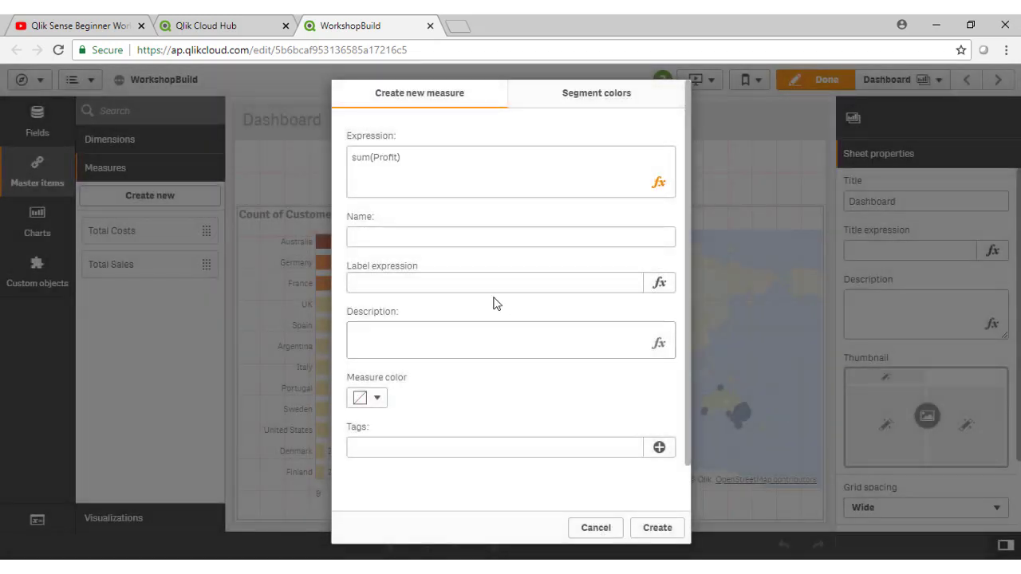
pyautogui.click(404, 239)
pyautogui.write('To')
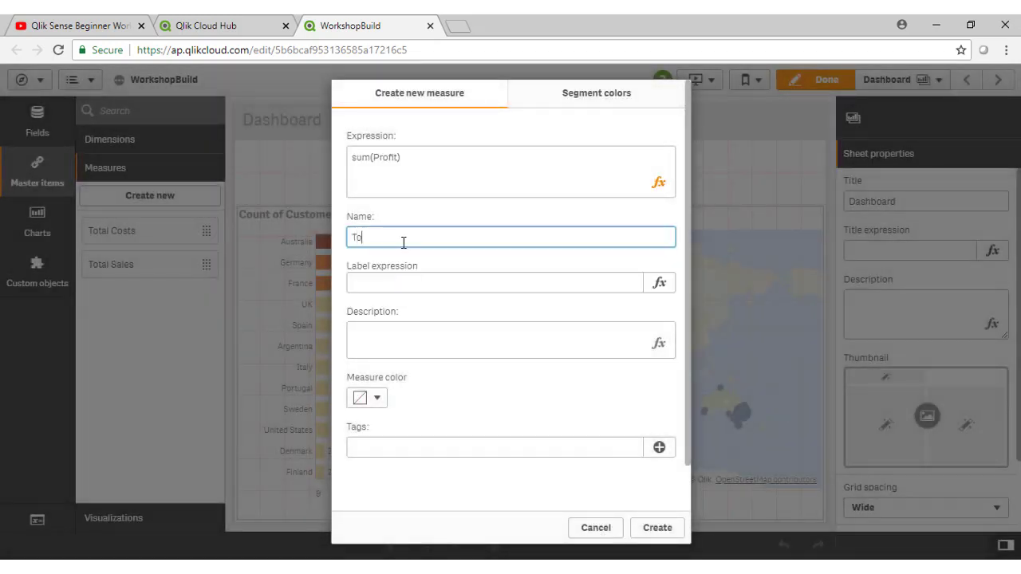
pyautogui.write('tal Margin')
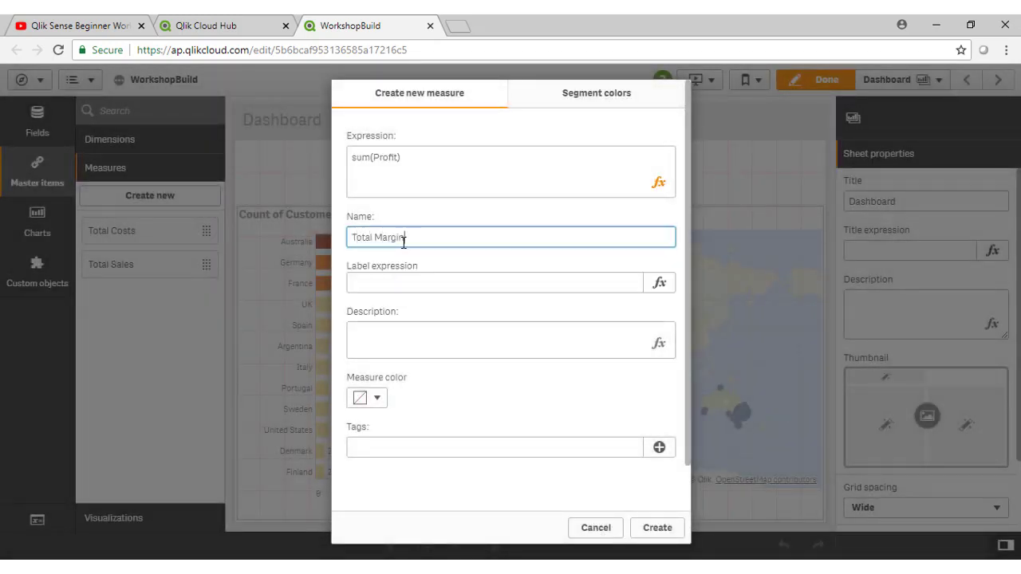
# Step: Save Total Margin, then create a Margin % measure defined as sum(Profit)/sum(Sales)
pyautogui.click(659, 528)
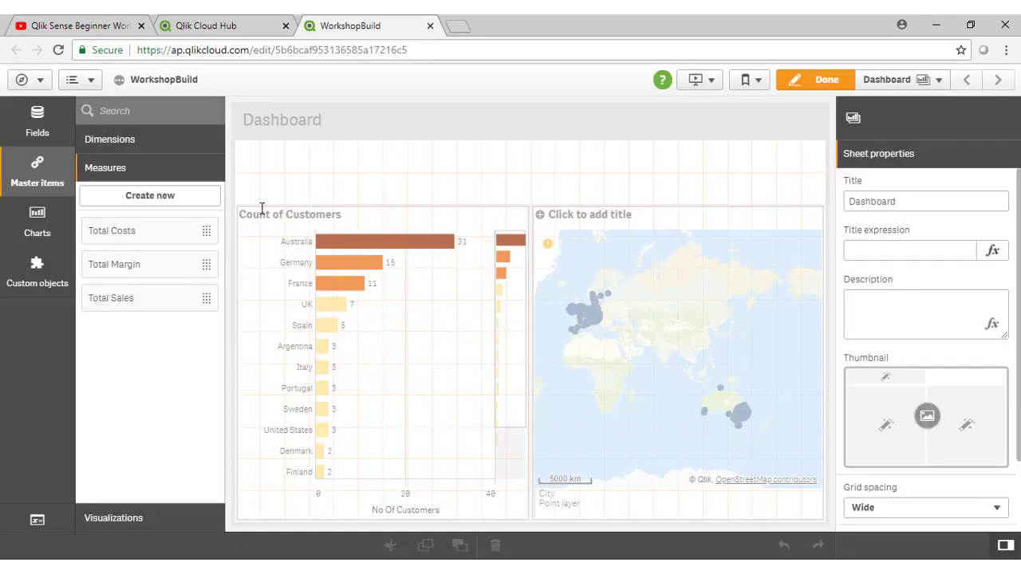
pyautogui.click(150, 199)
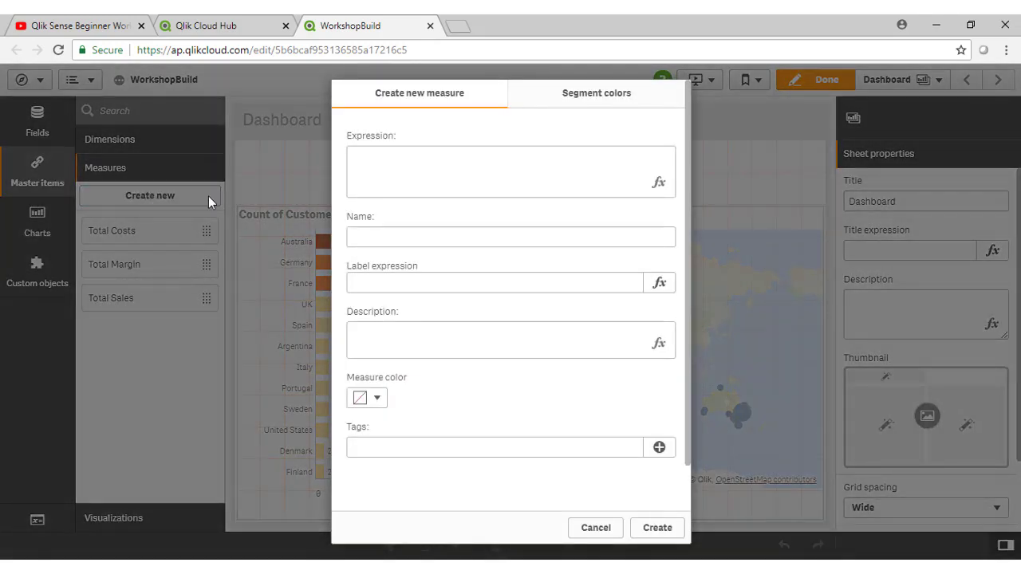
pyautogui.click(660, 183)
pyautogui.write('sum(Pro')
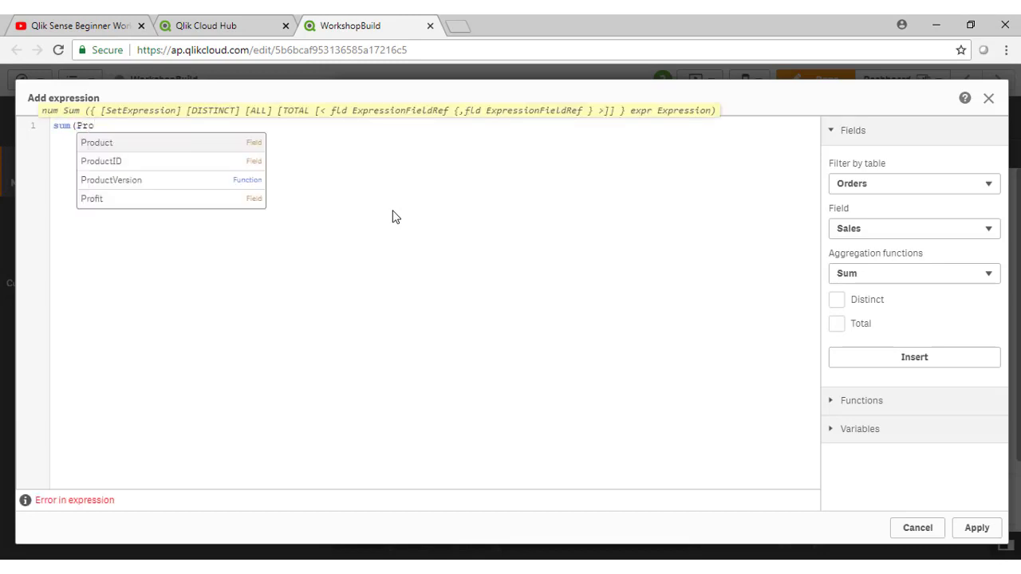
pyautogui.click(196, 199)
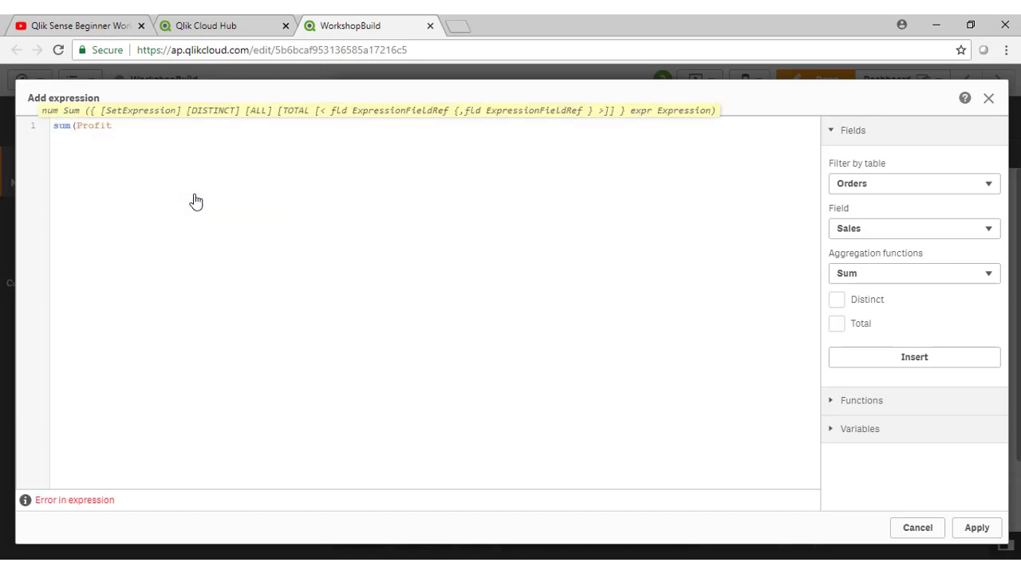
pyautogui.write(')/sum(')
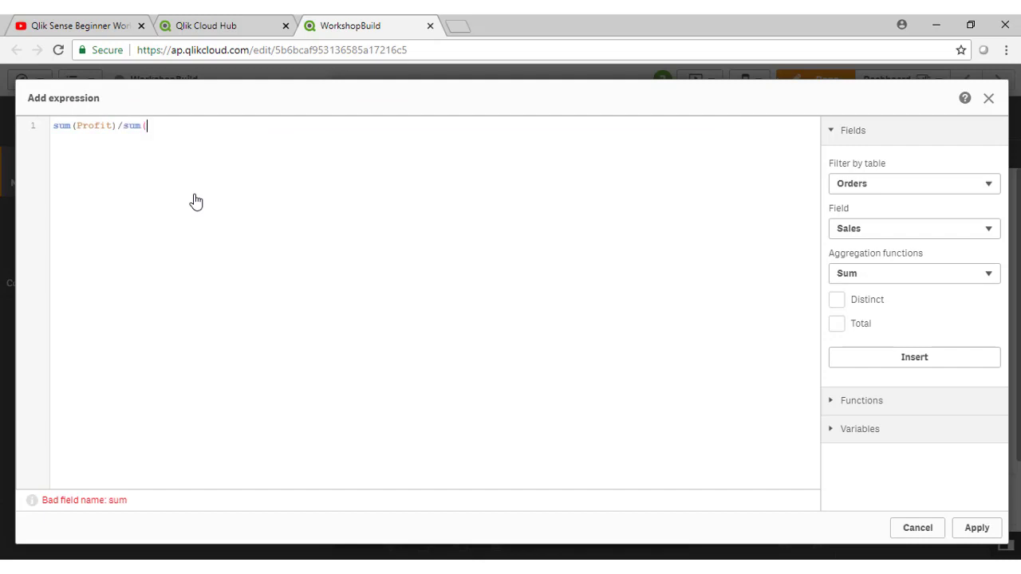
pyautogui.write('Sales)')
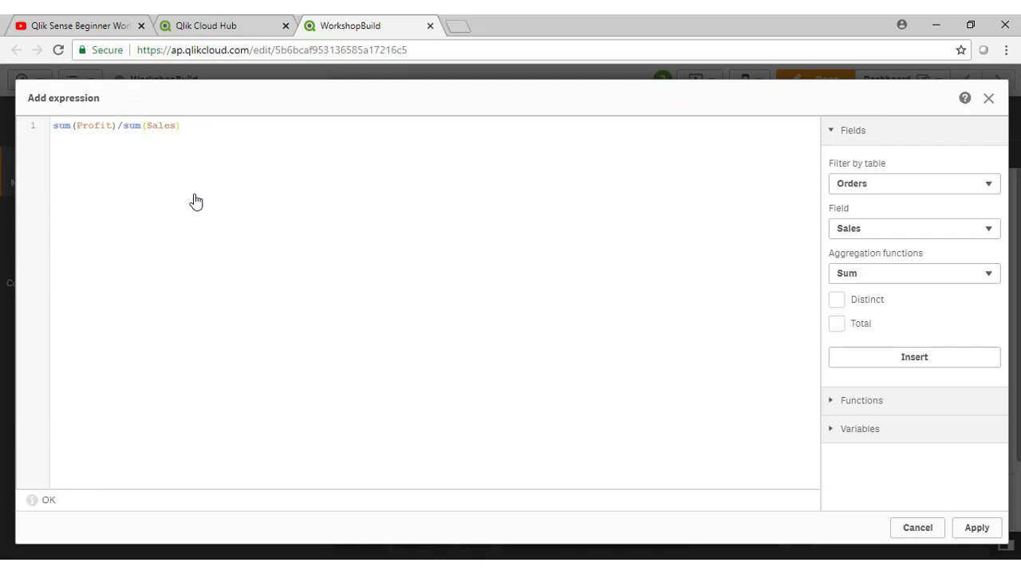
pyautogui.click(976, 528)
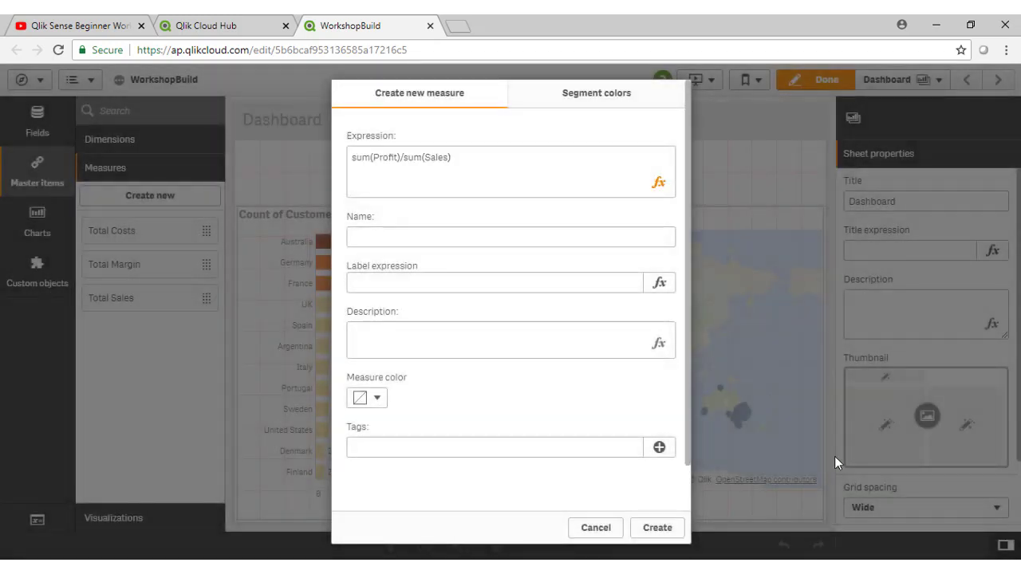
pyautogui.click(386, 237)
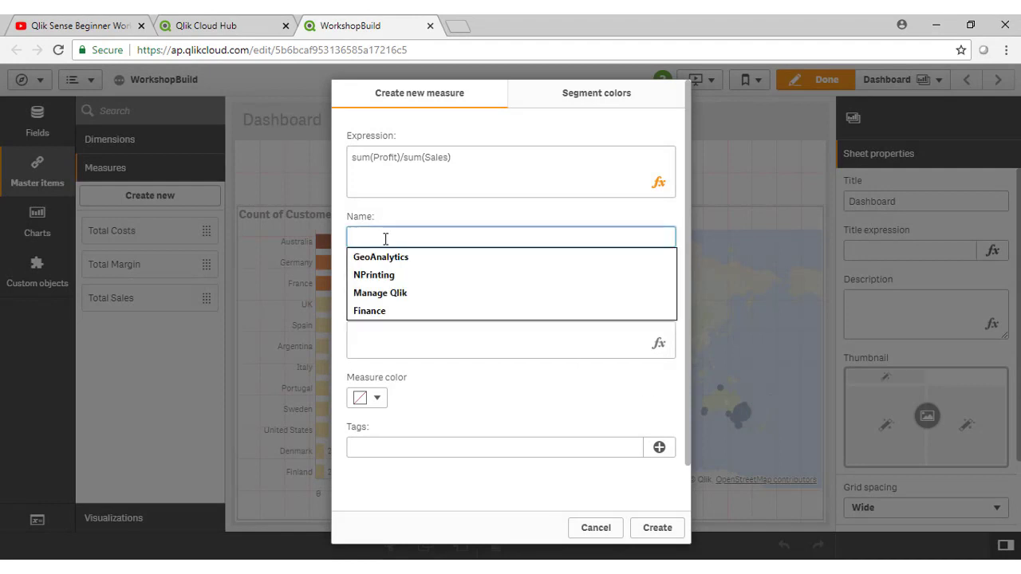
pyautogui.write('Margin')
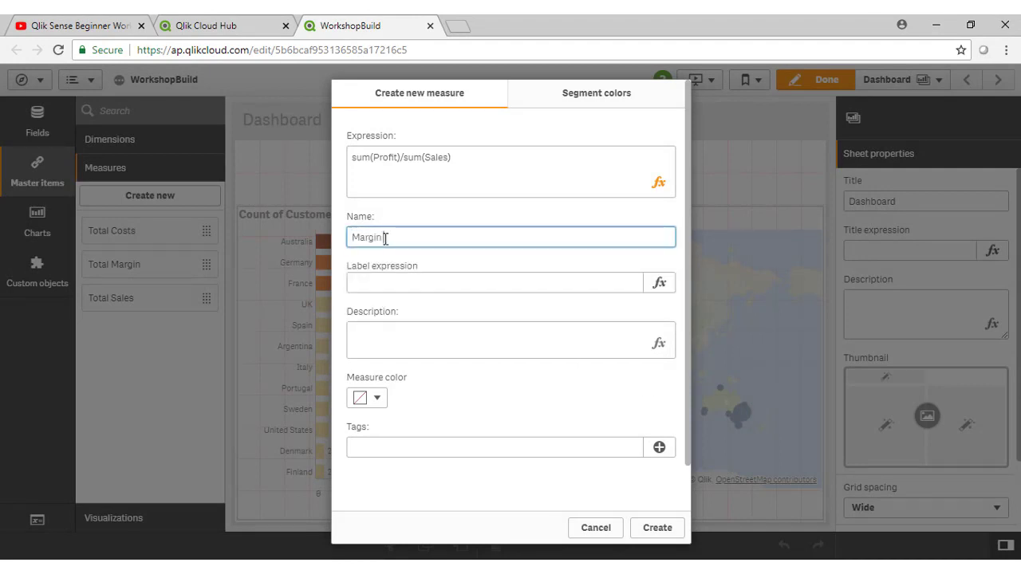
pyautogui.write(' %')
pyautogui.click(665, 532)
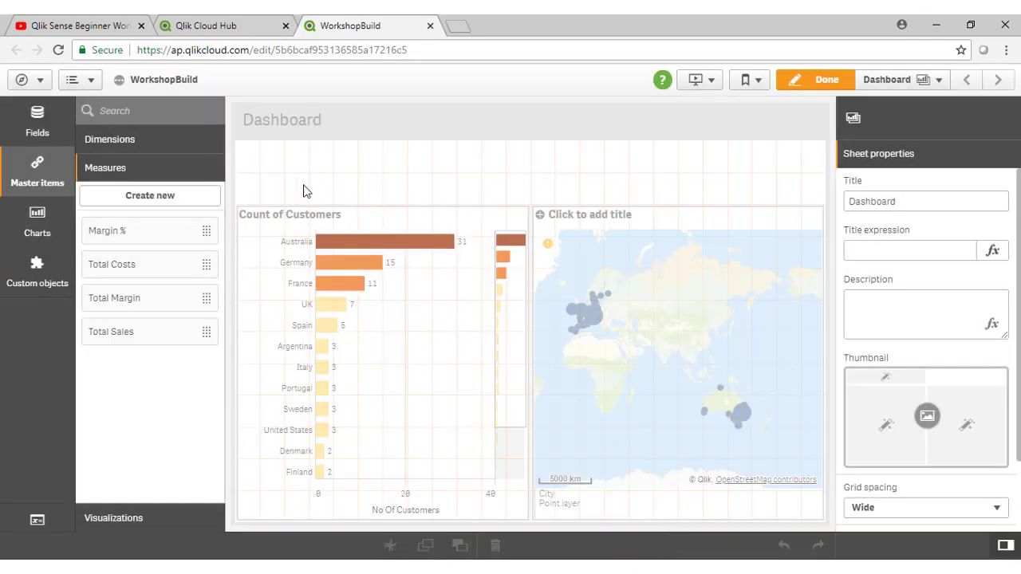
pyautogui.click(134, 150)
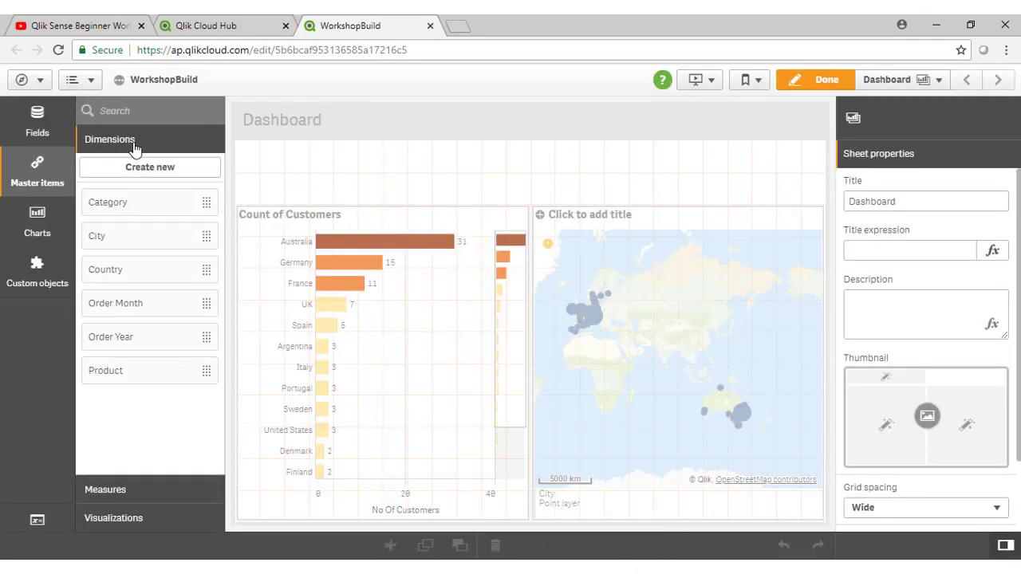
pyautogui.click(124, 489)
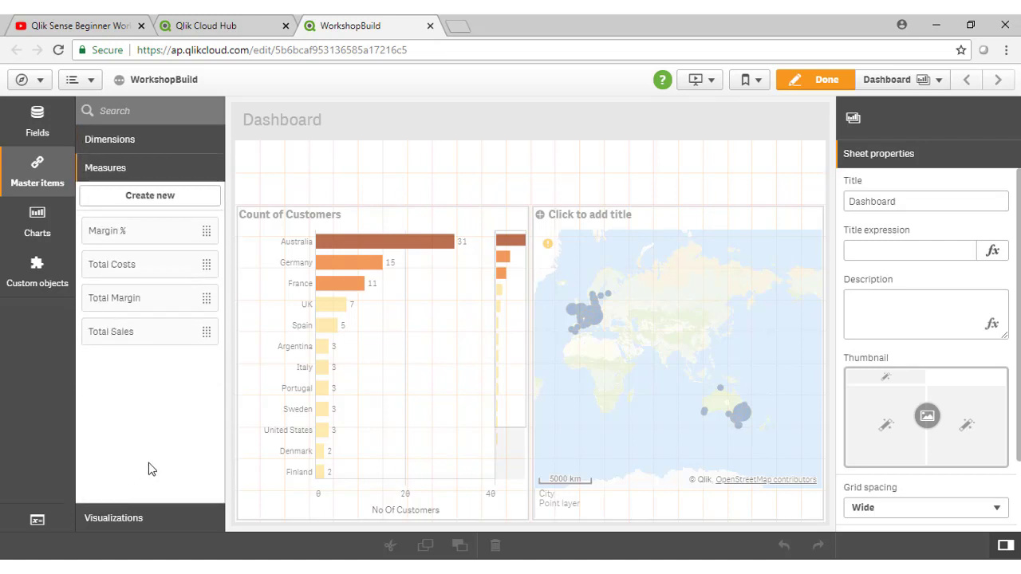